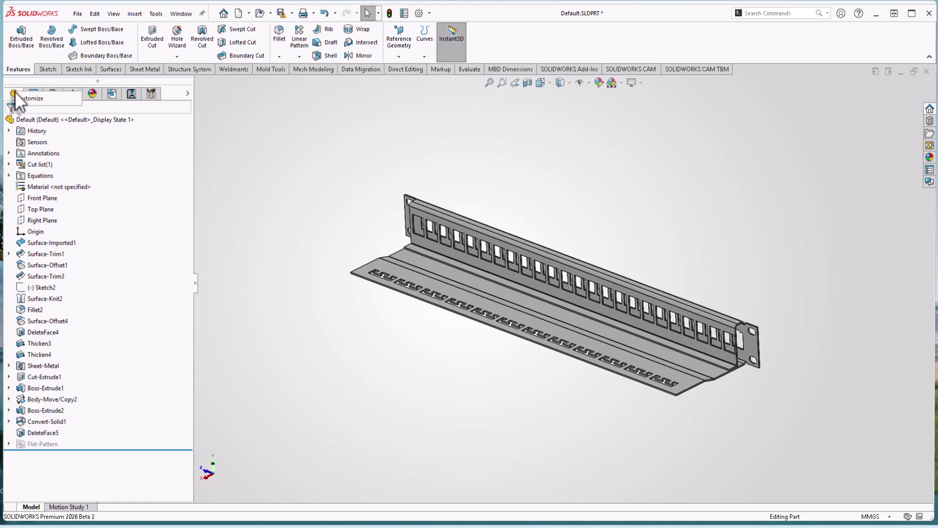
- Hide some manager pane tabs by unchecking them in the Customize Manager Pane Tabs list
right_click(15, 91)
click(32, 98)
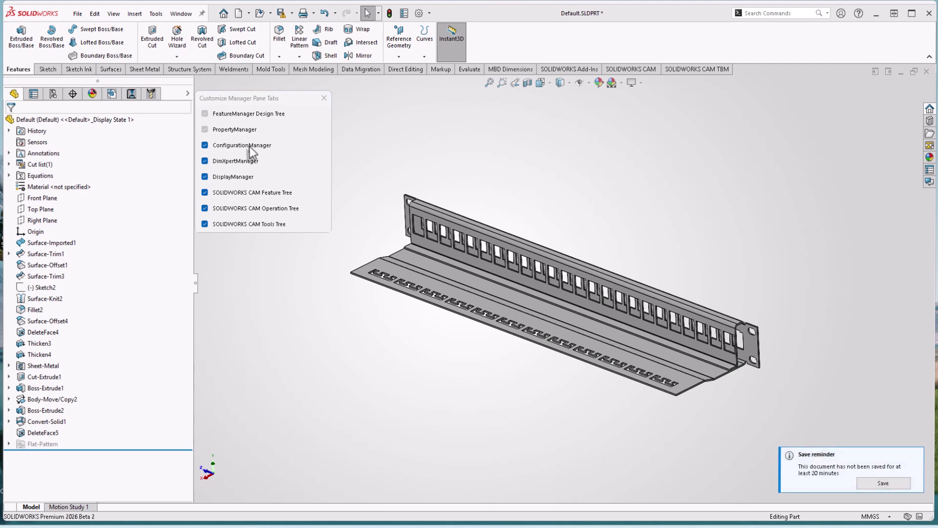
click(205, 176)
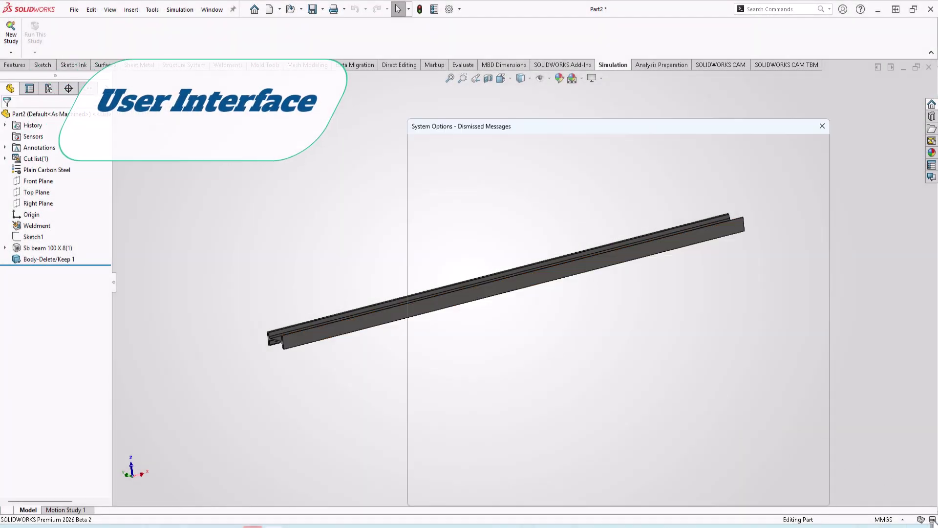
- Review the Dismissed Messages page of System Options and close it with OK
click(931, 520)
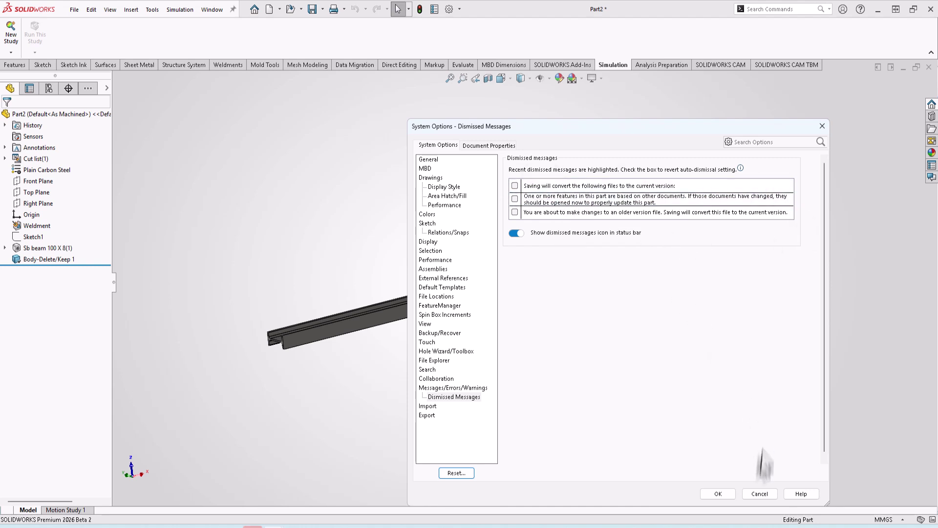
click(718, 494)
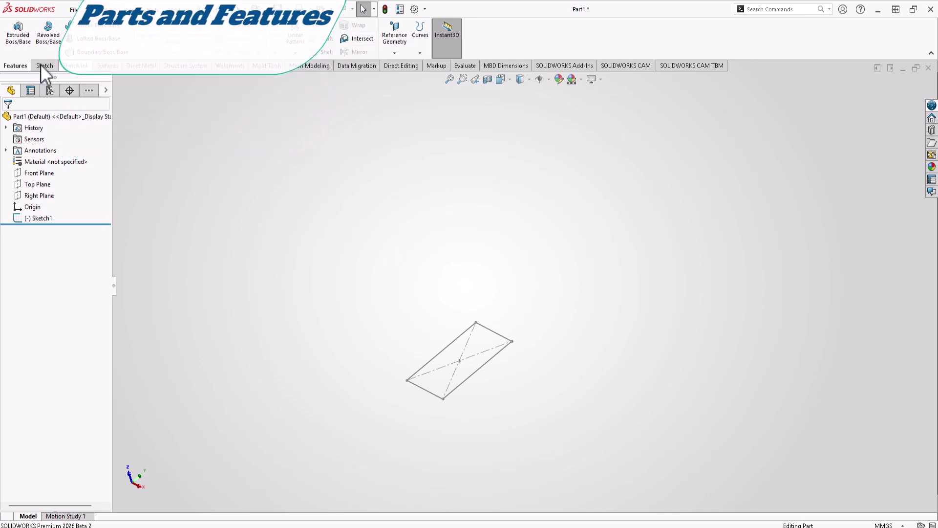
- Create a reference point at numeric coordinates X 100, Y 100, Z 1003
click(404, 51)
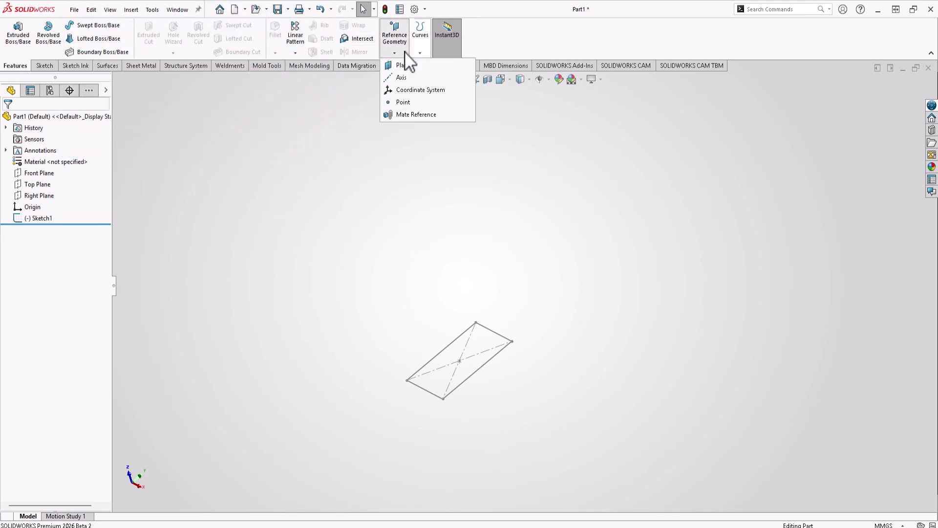
click(411, 101)
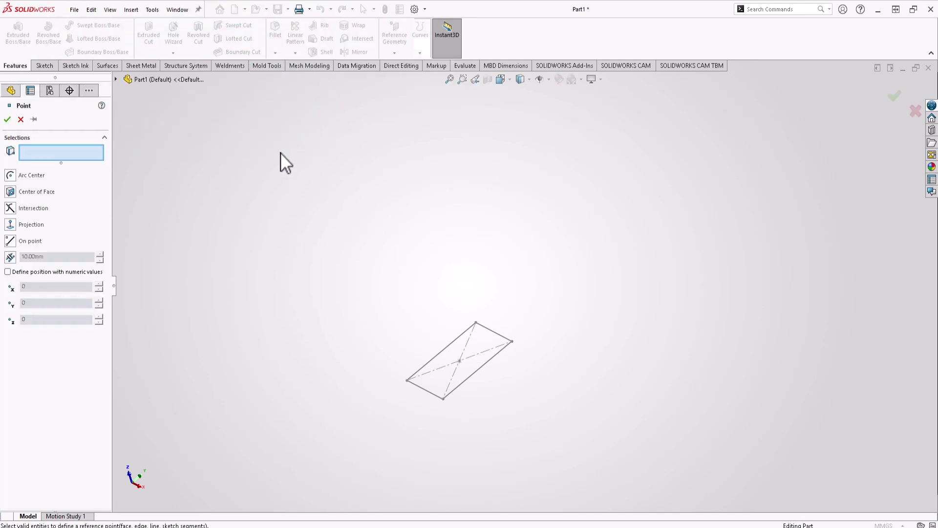
click(58, 271)
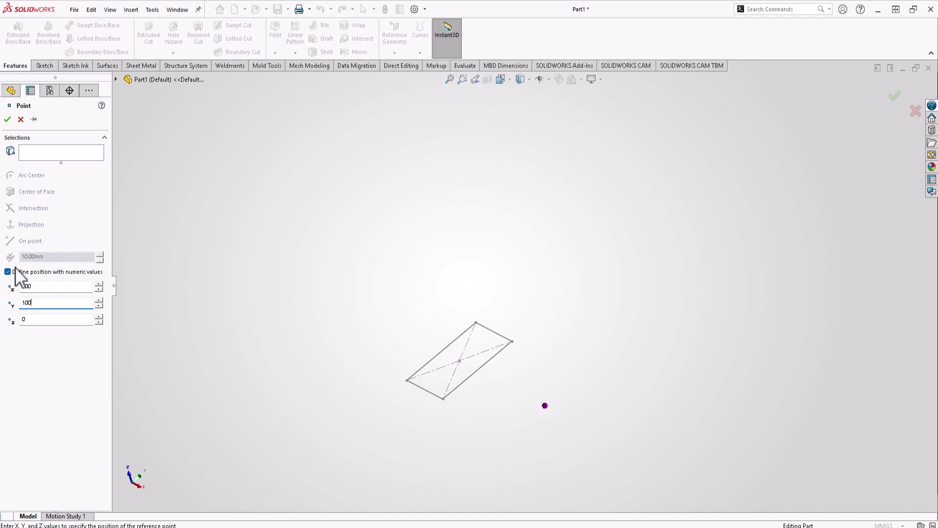
text(1003)
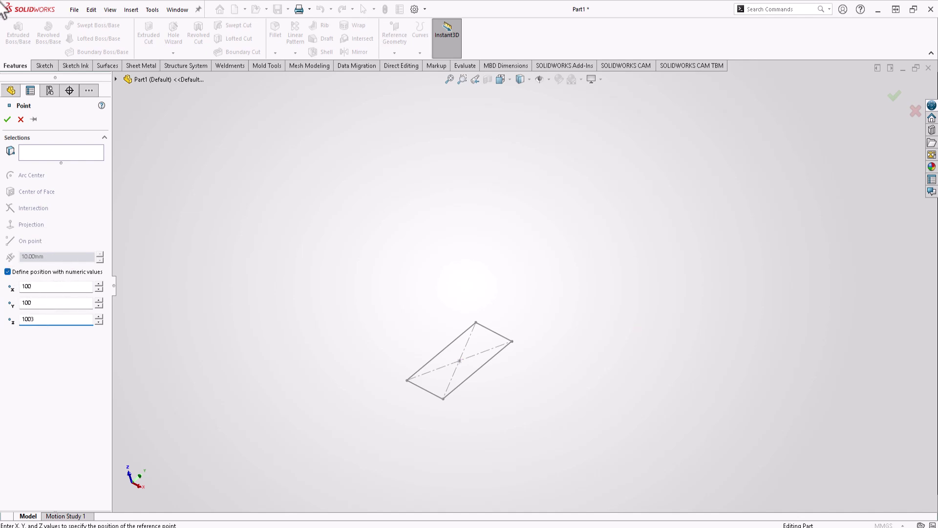
click(7, 120)
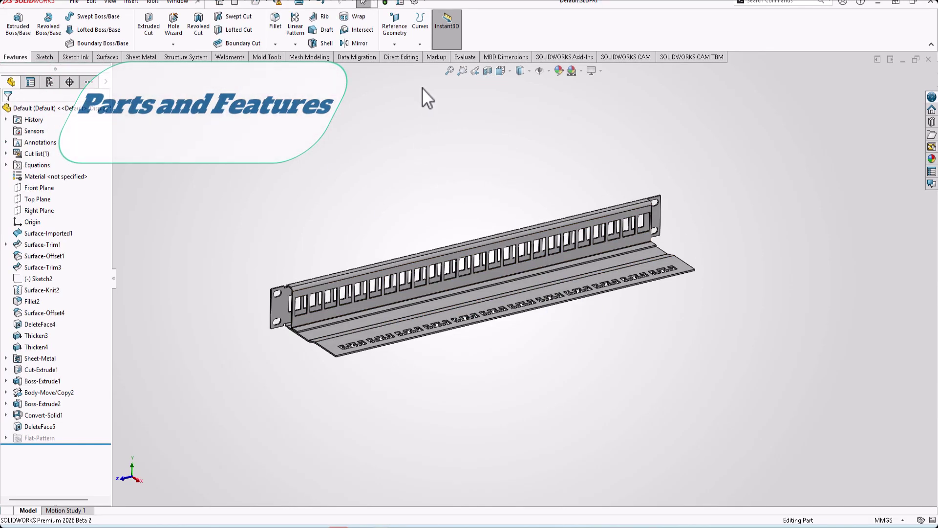
- Add a new coordinate system, Coordinate System4, at its default position
click(394, 44)
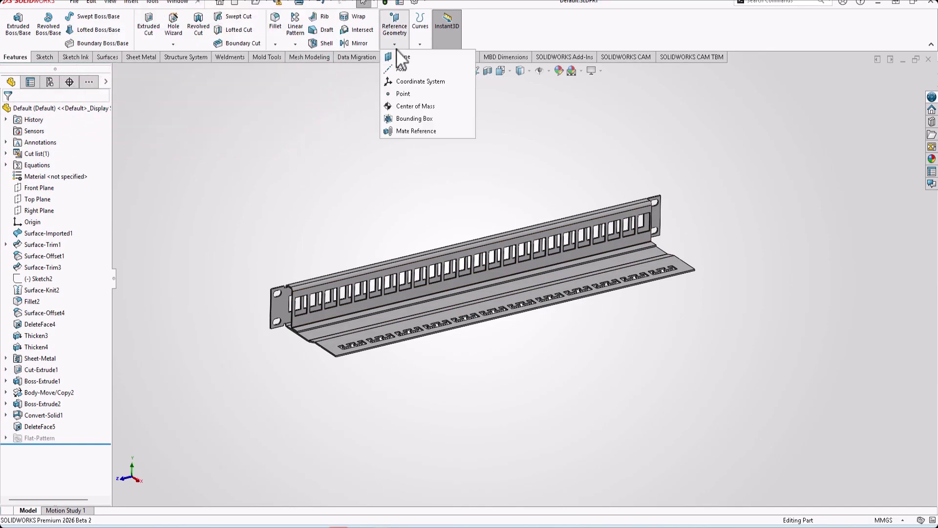
click(408, 83)
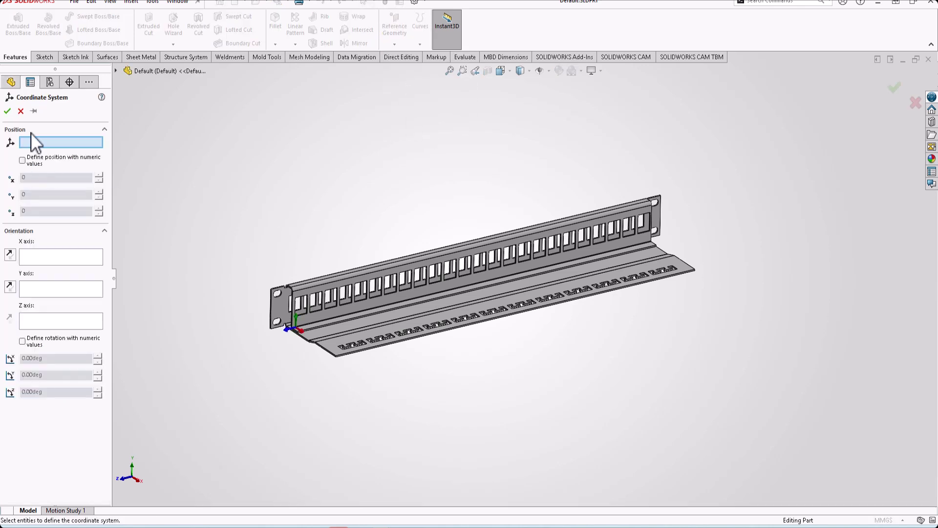
click(7, 111)
- Create a Bounding Box oriented to Coordinate System4
click(403, 42)
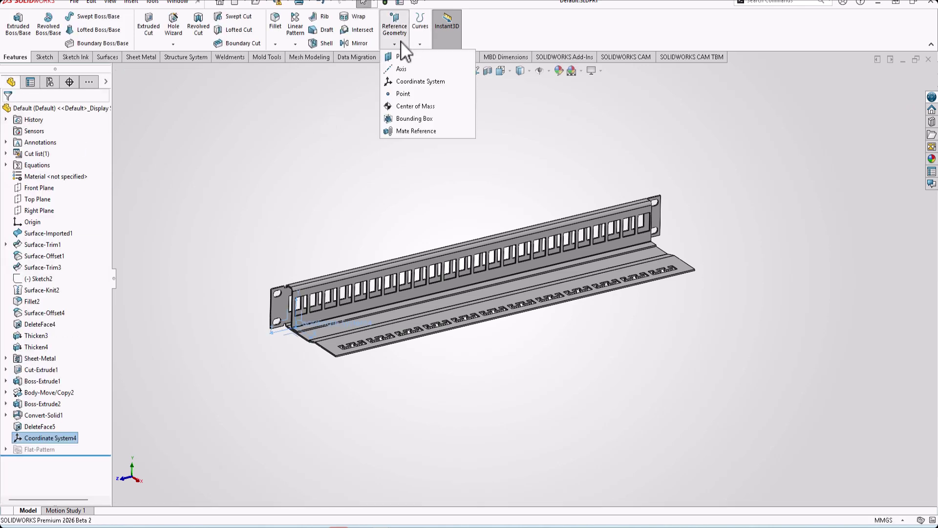
click(421, 119)
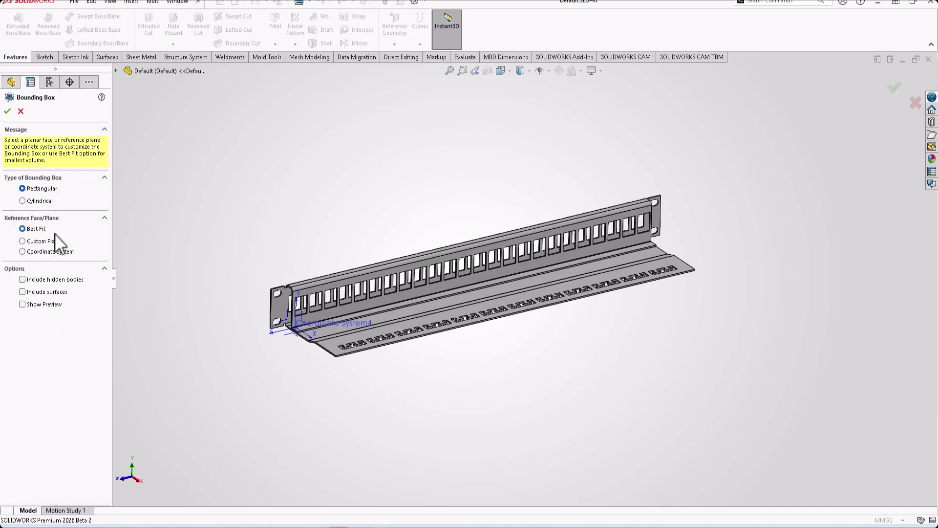
click(40, 250)
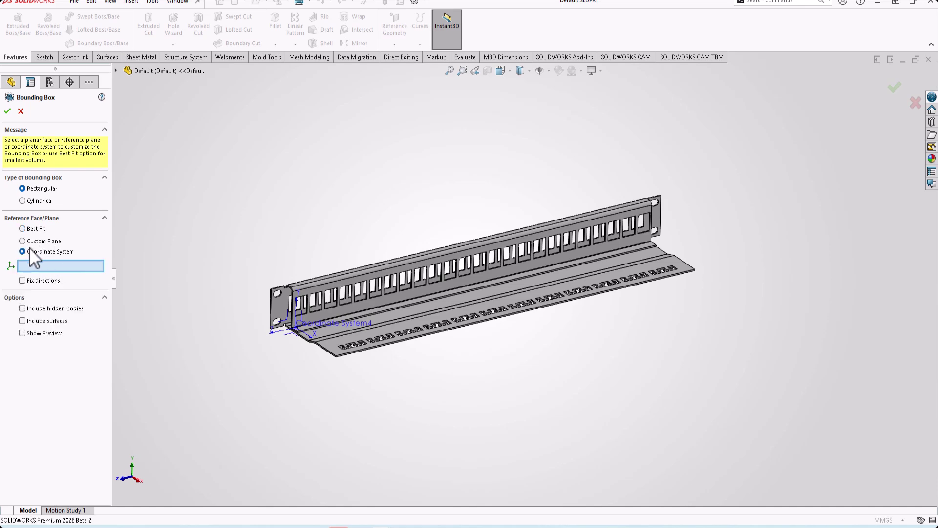
click(116, 72)
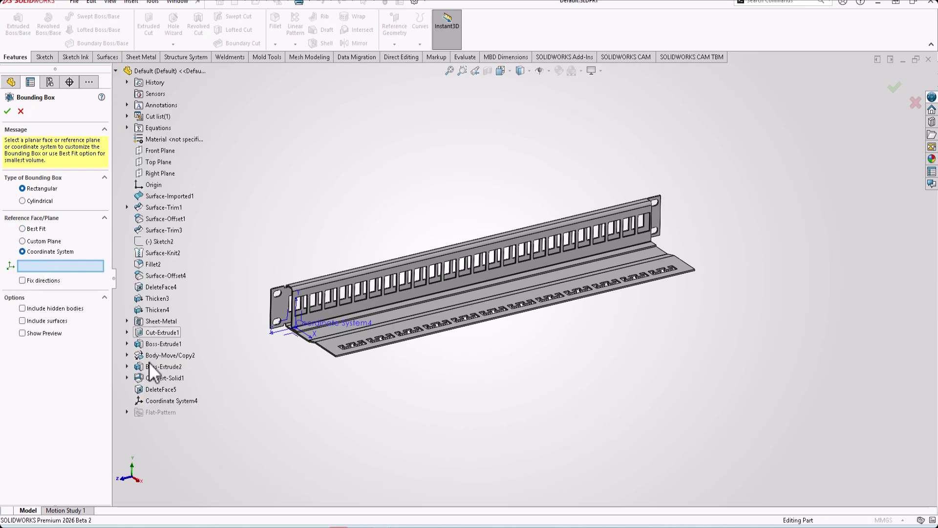
click(157, 402)
click(7, 111)
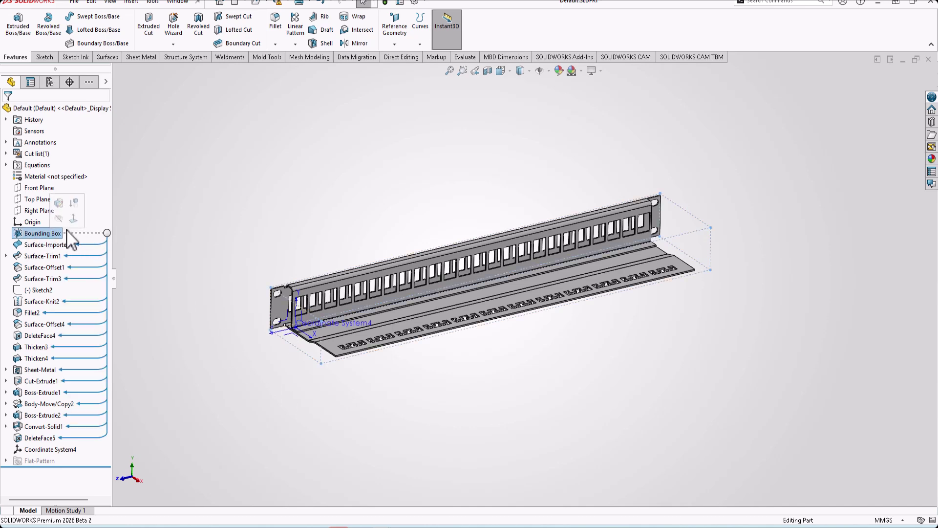
- Start a base flange on the rectangle sketch, offset 40 mm from the sketch plane
click(548, 71)
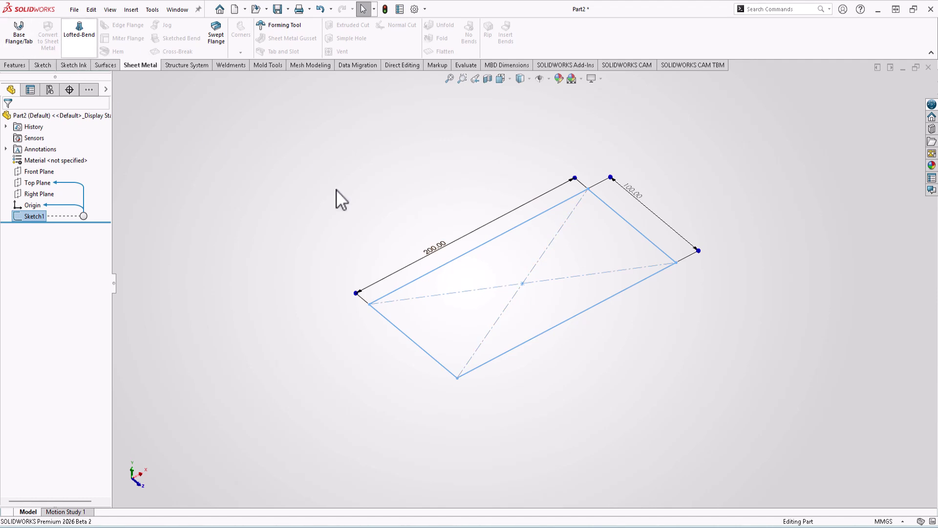
click(19, 34)
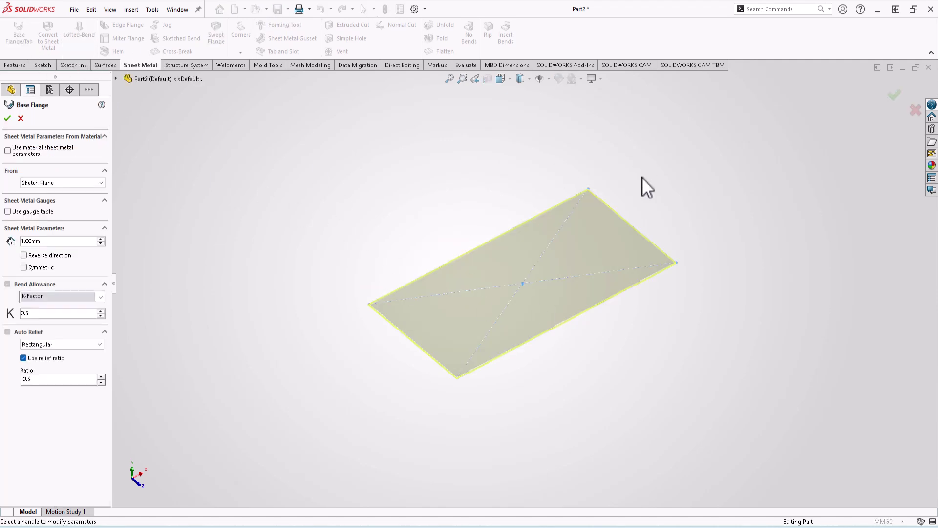
scroll(637, 188, down, 1)
click(31, 183)
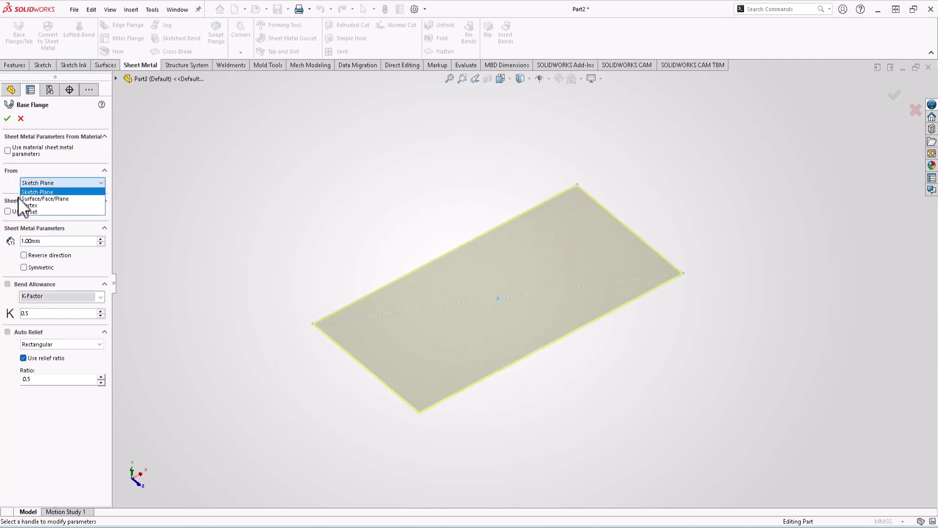
click(38, 211)
middle_drag(389, 335, 242, 255)
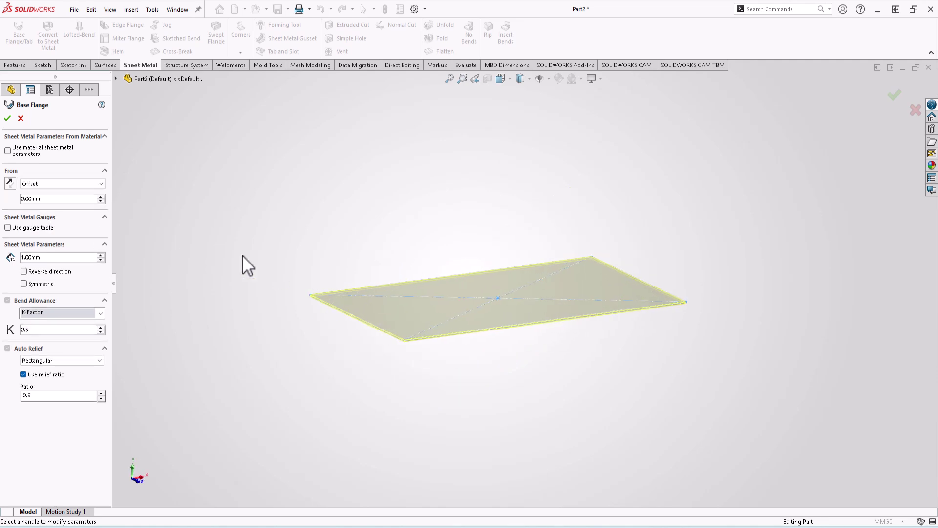
click(100, 196)
click(101, 186)
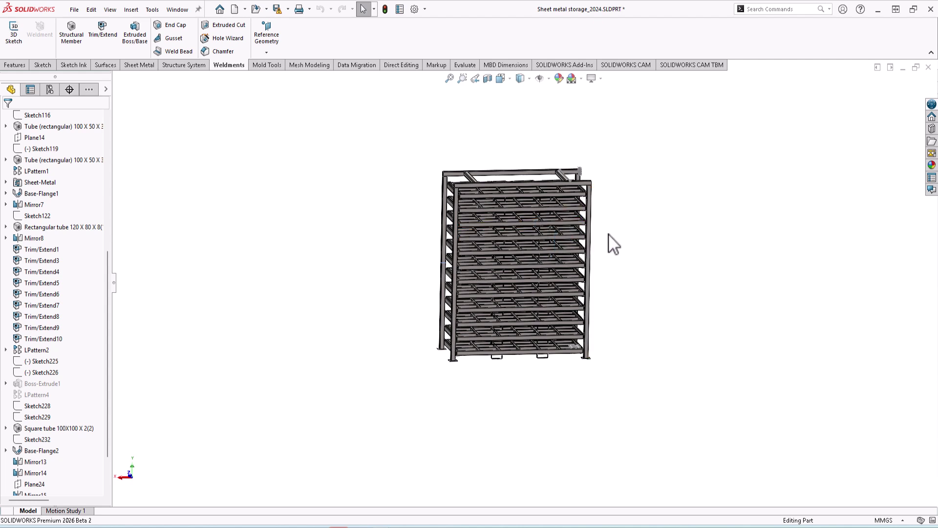
- Add a Text configuration property linked to the 100x100x8<2> cut-list LENGTH, evaluating to 1500
click(73, 10)
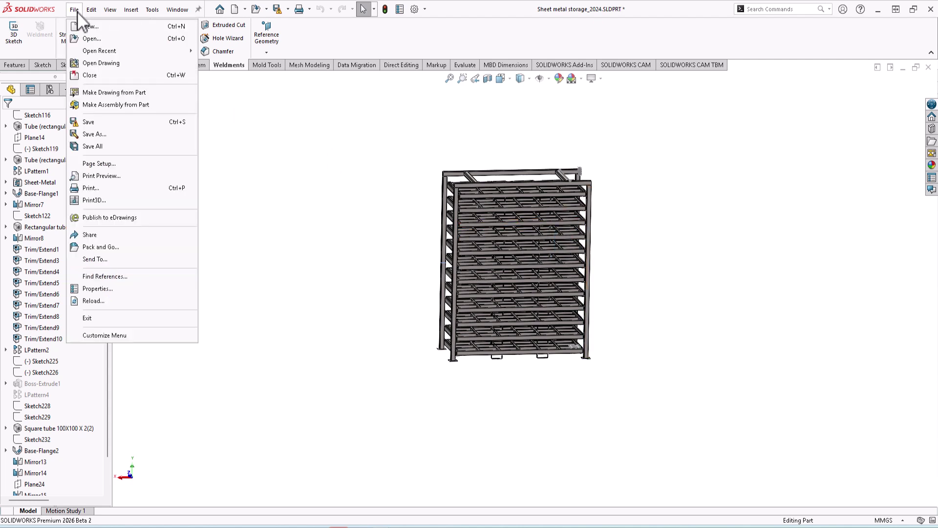
click(104, 291)
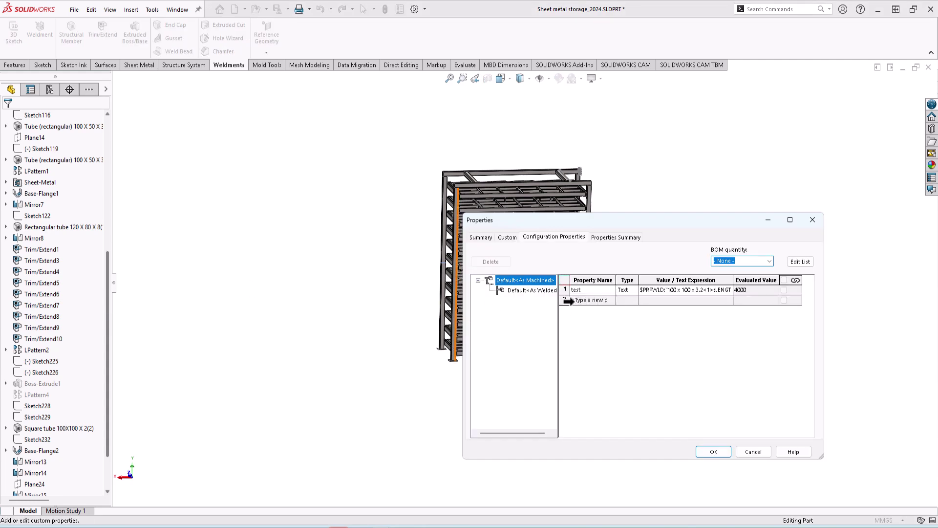
click(569, 301)
click(627, 300)
click(632, 311)
click(667, 301)
click(711, 300)
mouse_move(688, 333)
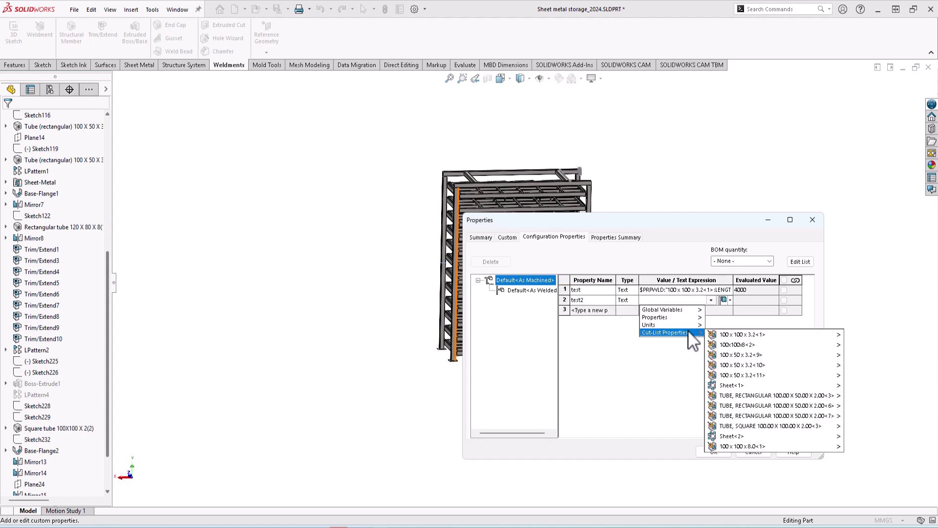
mouse_move(738, 344)
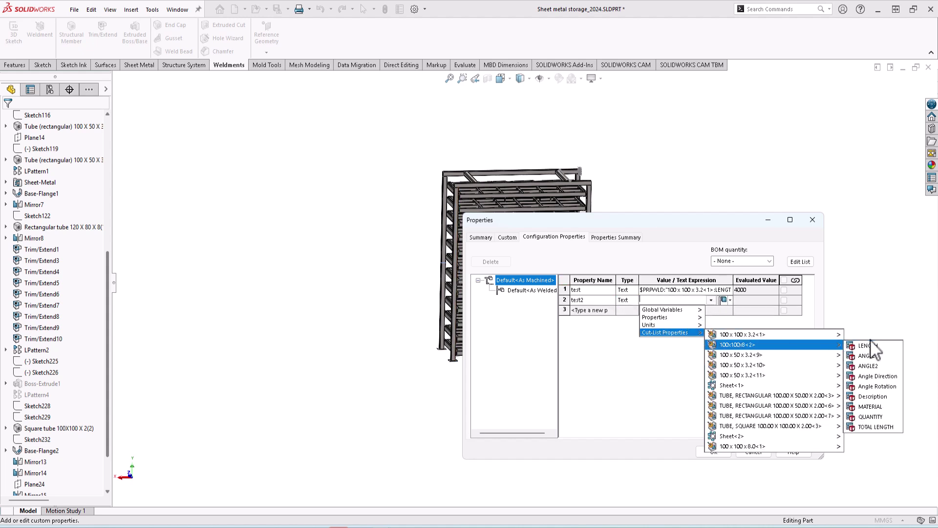
click(868, 345)
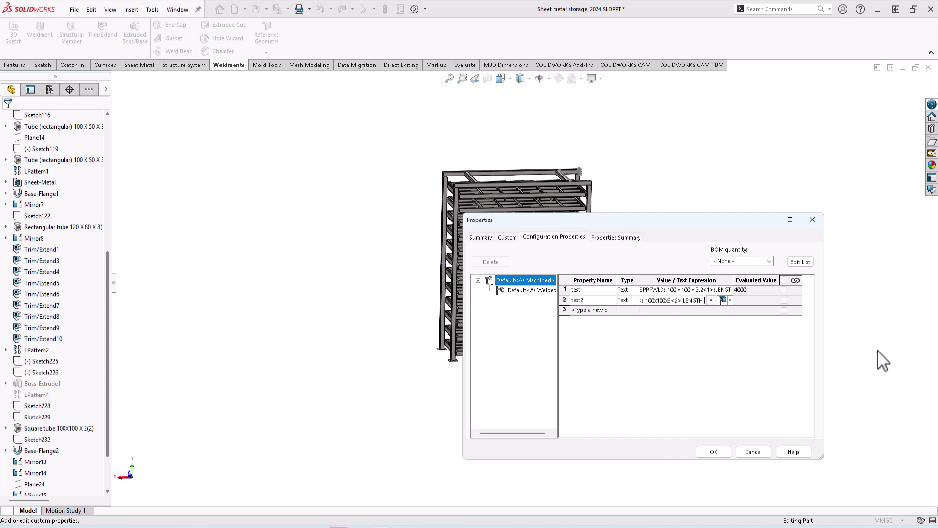
click(740, 300)
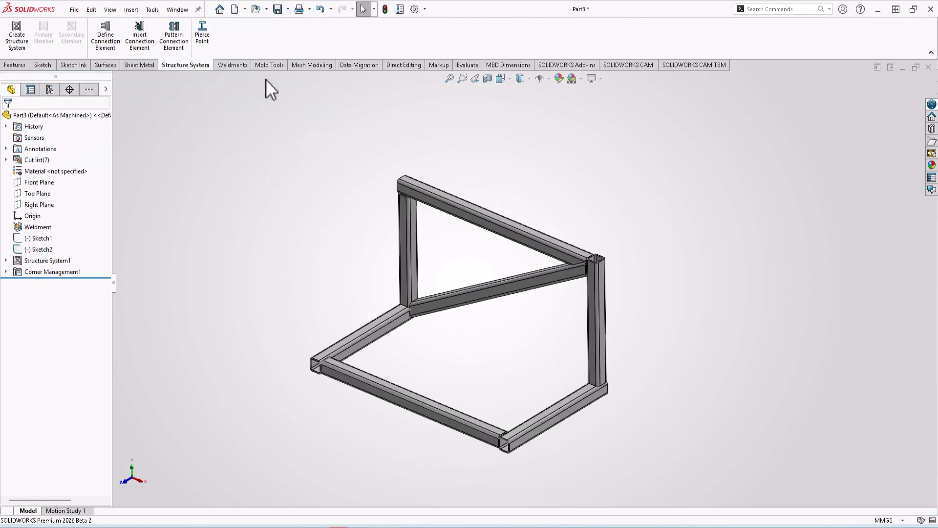
- Edit Corner Management1 so the three-member complex corner uses the all-body-trim combination
right_click(42, 274)
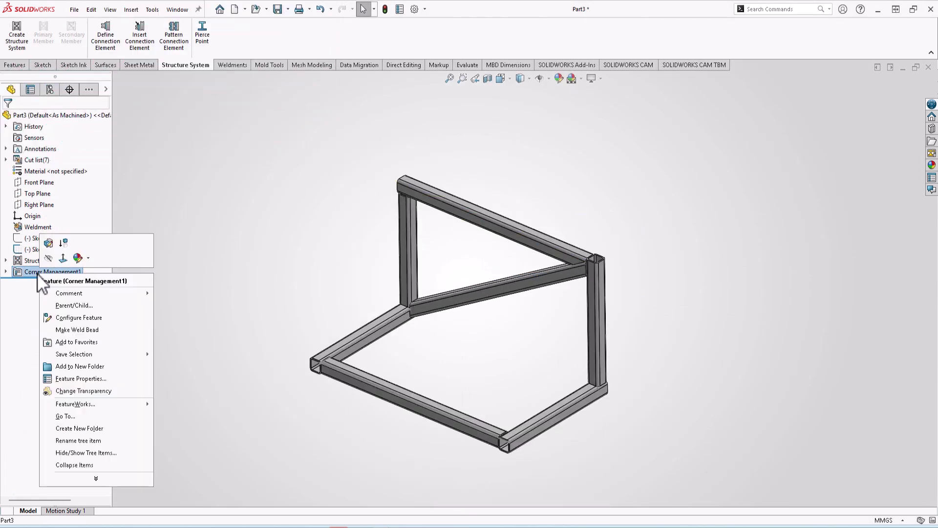
click(48, 242)
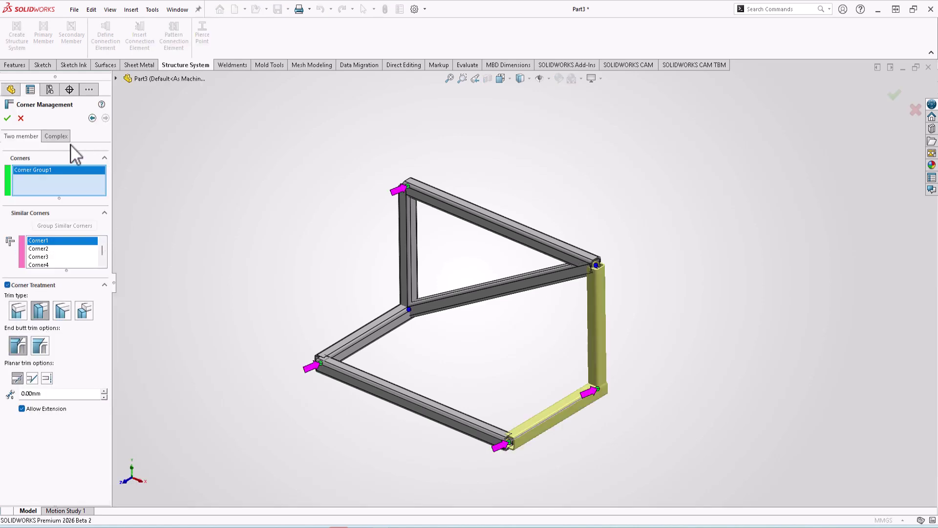
click(61, 136)
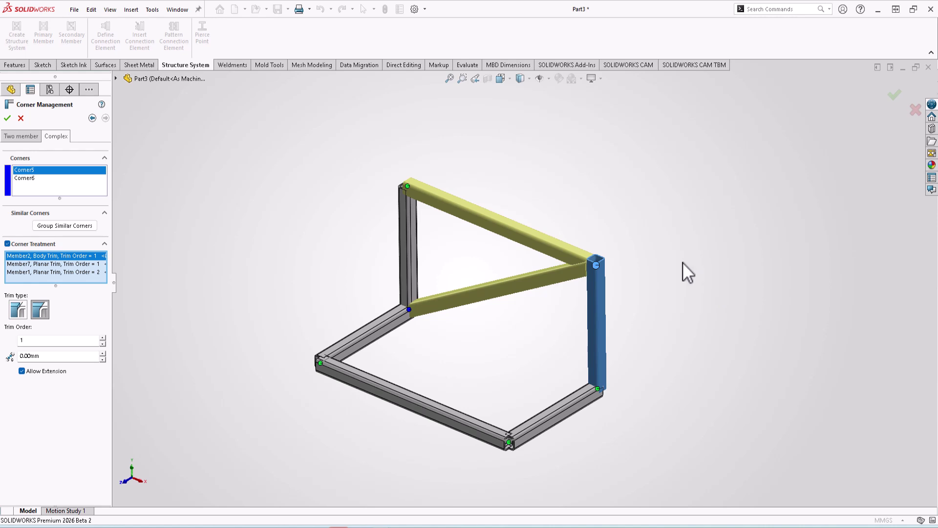
scroll(646, 264, down, 2)
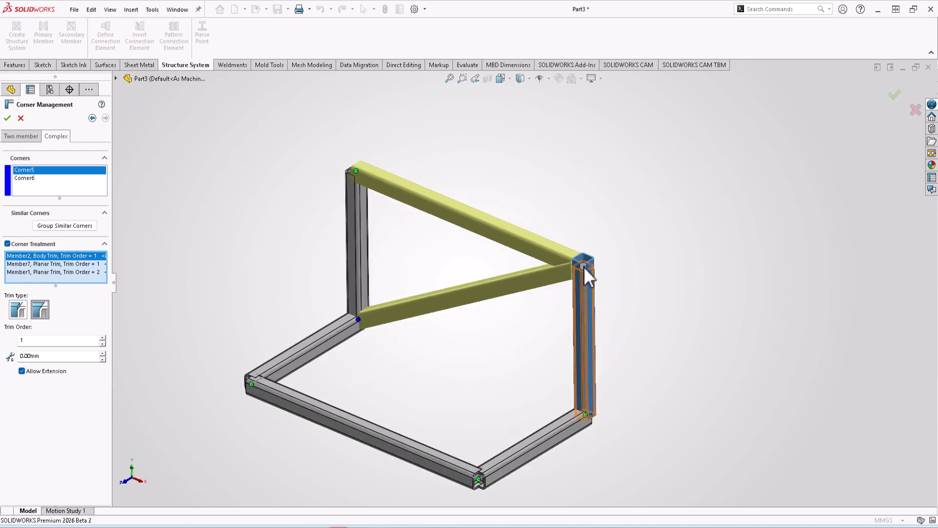
click(583, 266)
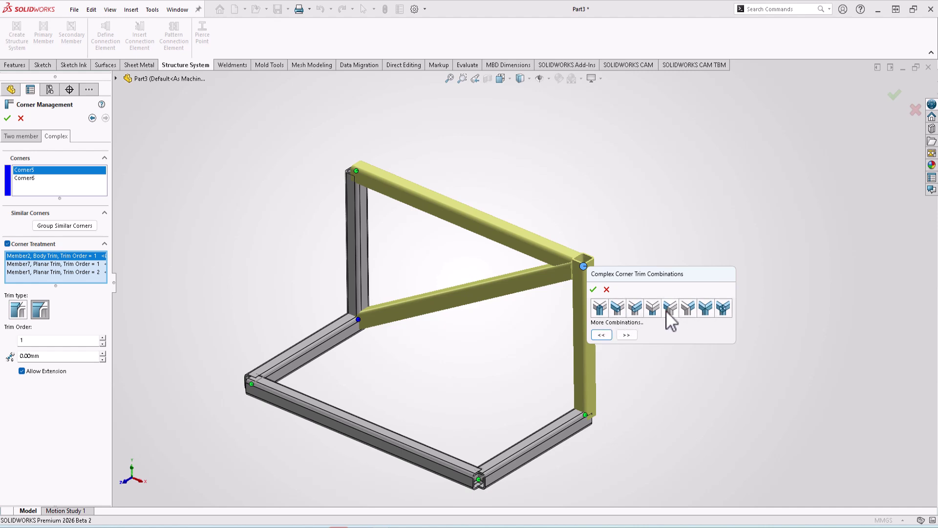
click(704, 309)
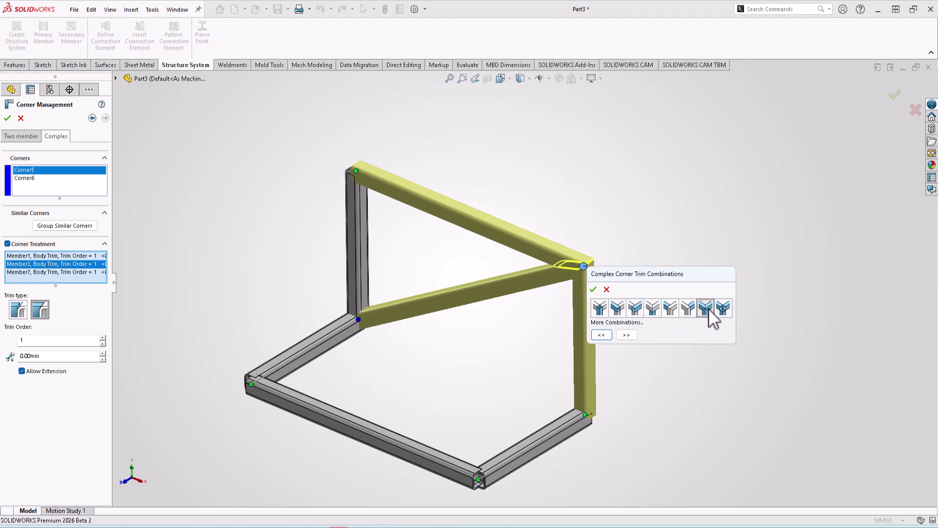
click(636, 309)
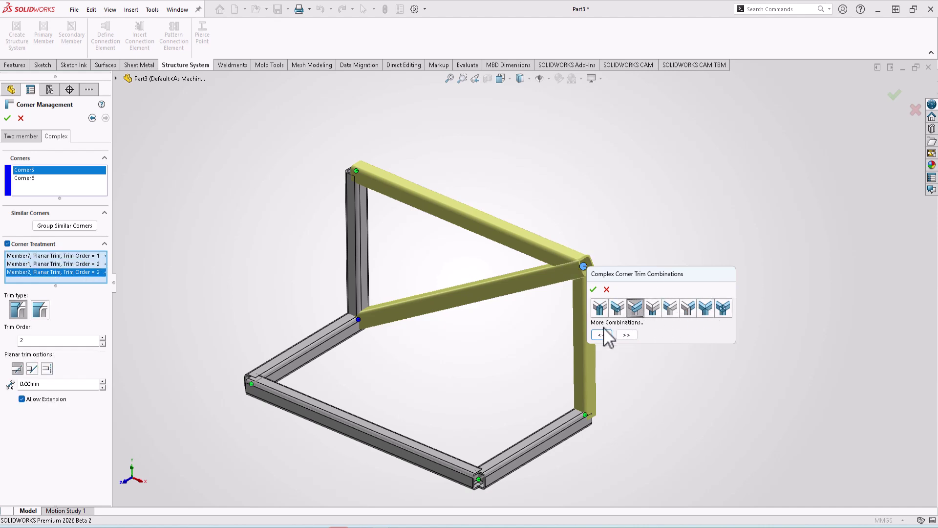
click(601, 335)
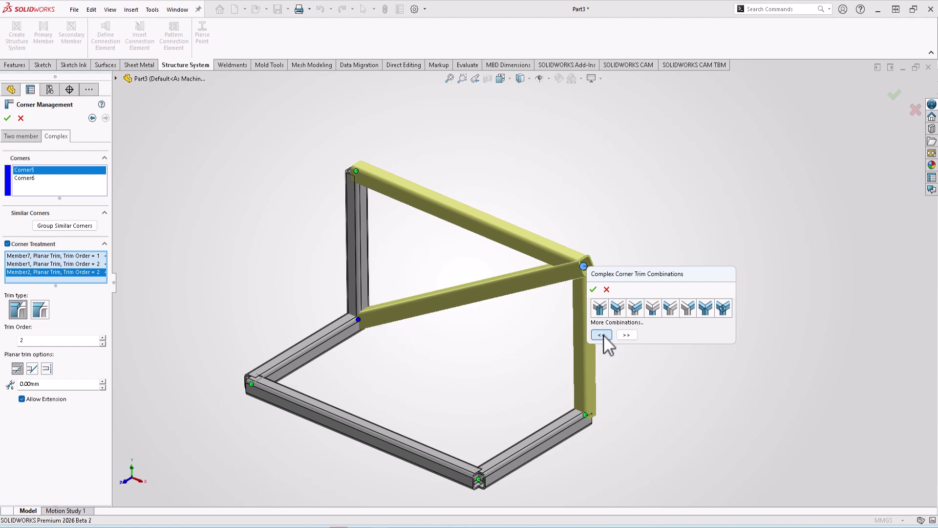
click(705, 309)
click(593, 289)
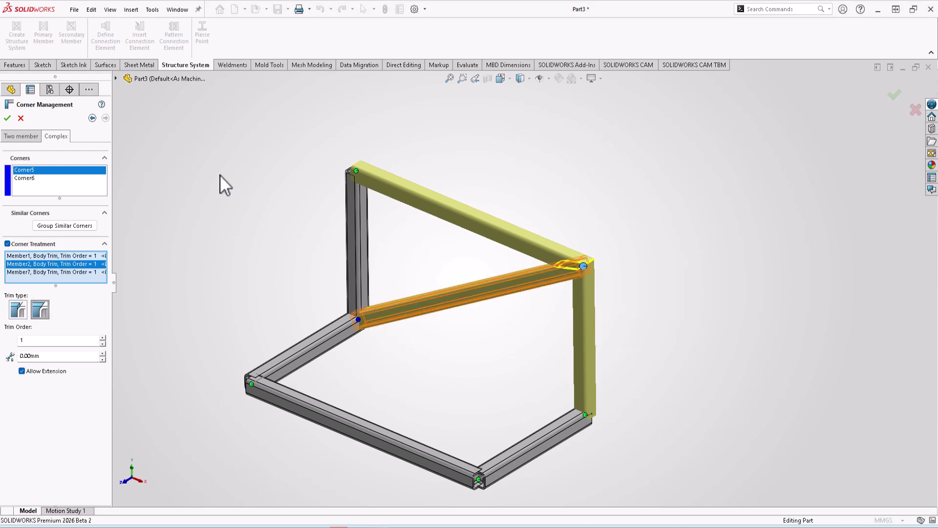
- Finish the corner edit and change the yellow bracket's 20.00 dimension through Instant3D
click(7, 118)
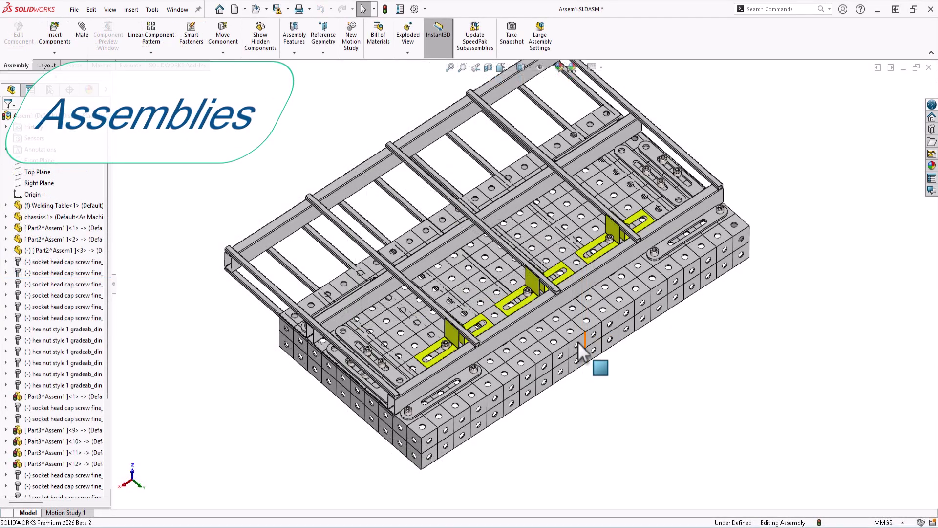
scroll(477, 375, down, 4)
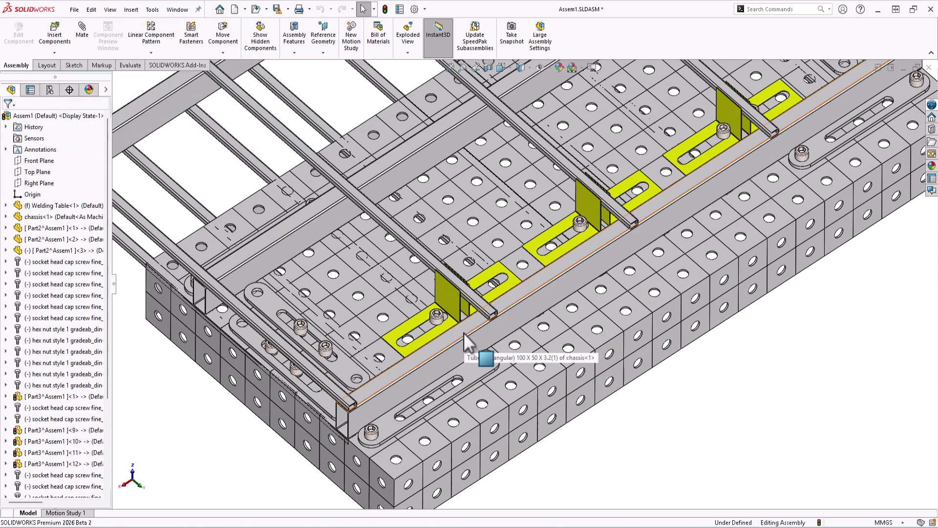
scroll(465, 331, down, 6)
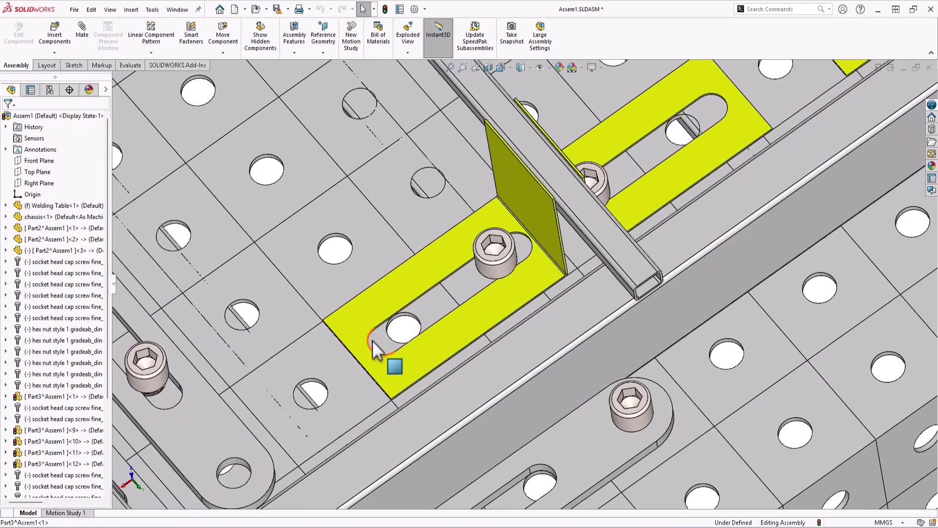
click(396, 325)
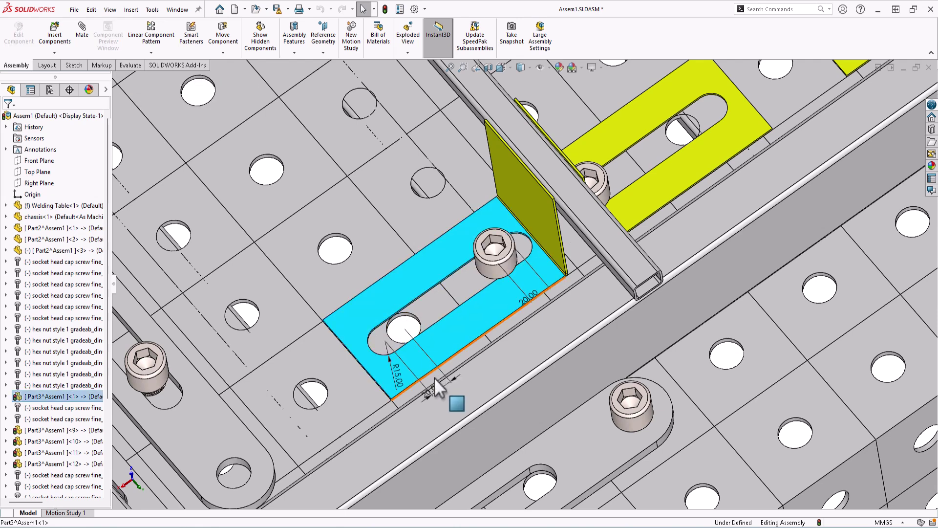
double_click(437, 395)
key(Return)
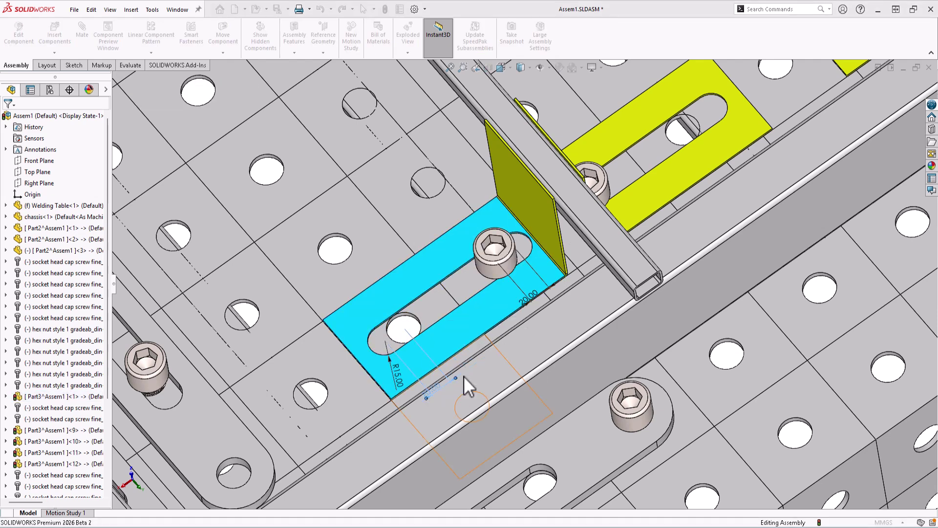
- Select the long rectangular tube and zoom around the assembly
click(446, 437)
scroll(518, 271, up, 4)
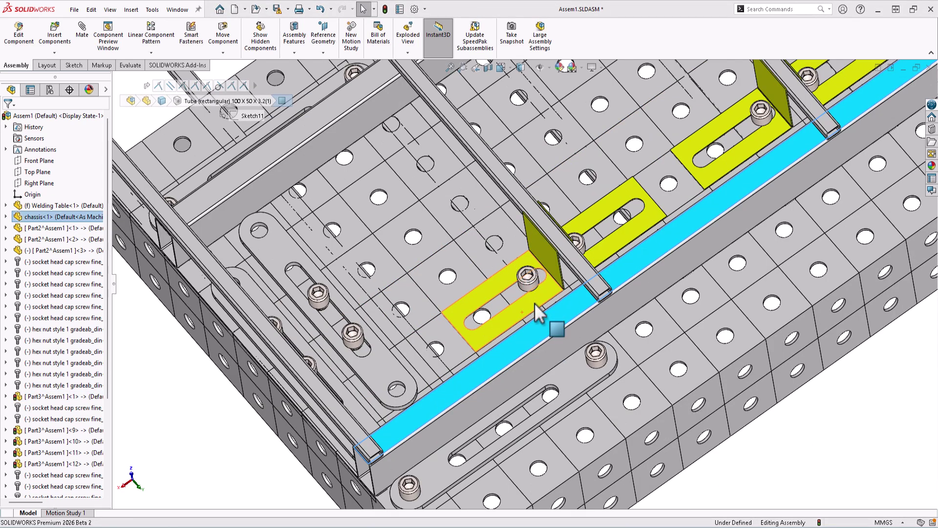
scroll(535, 303, down, 2)
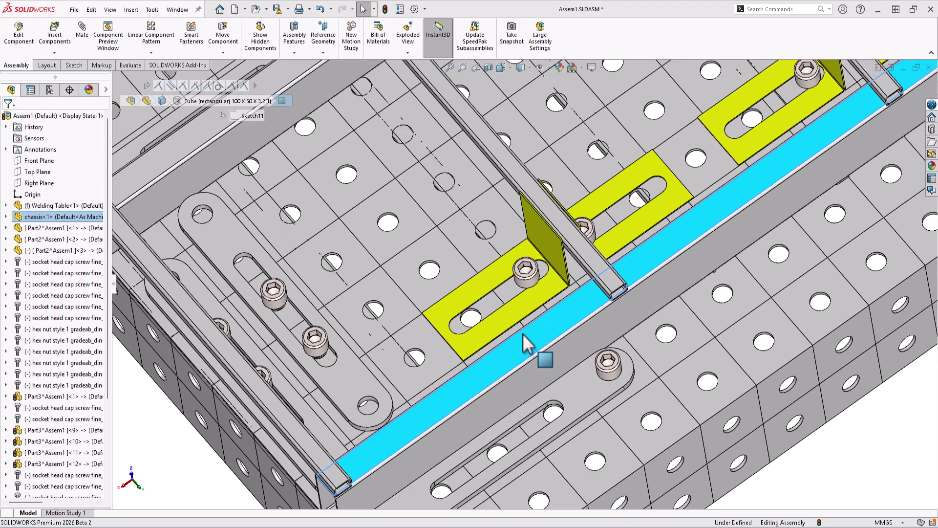
scroll(519, 351, up, 2)
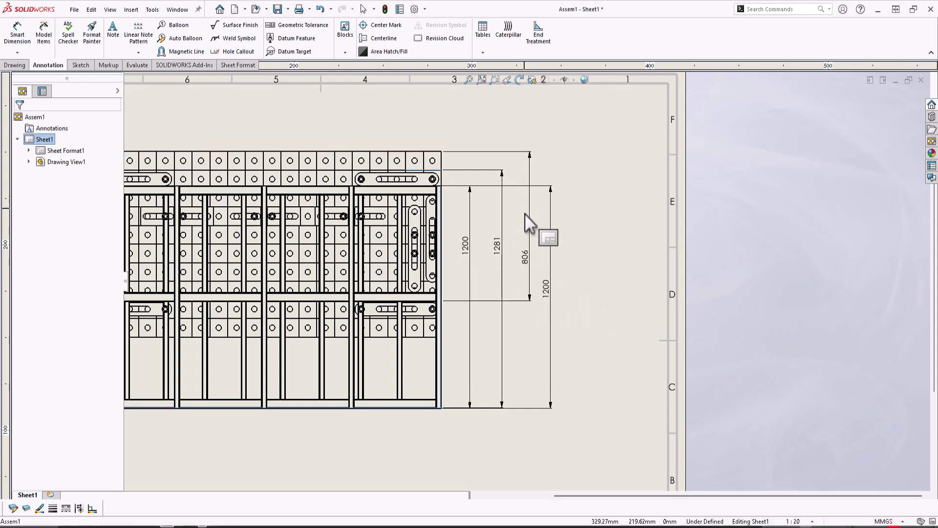
- Turn on break lines for the 806 dimension with a custom 10 mm gap
click(531, 266)
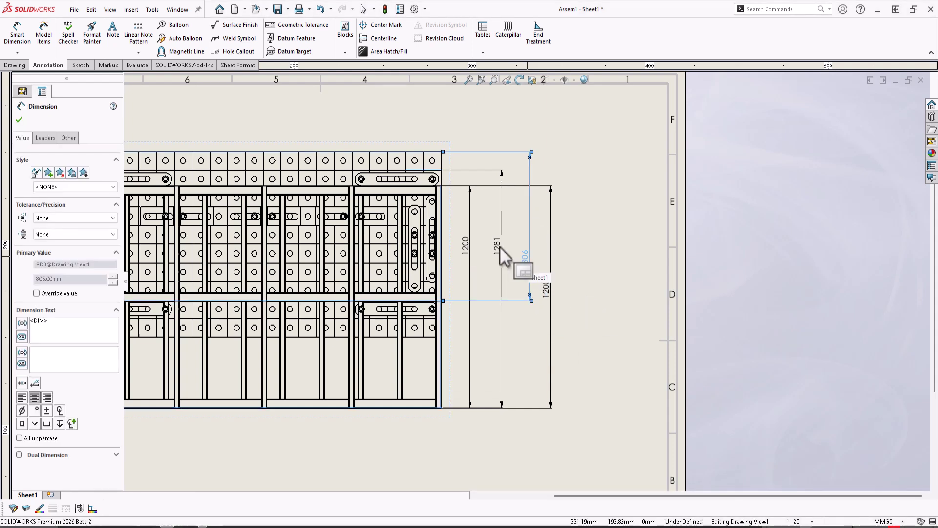
click(50, 137)
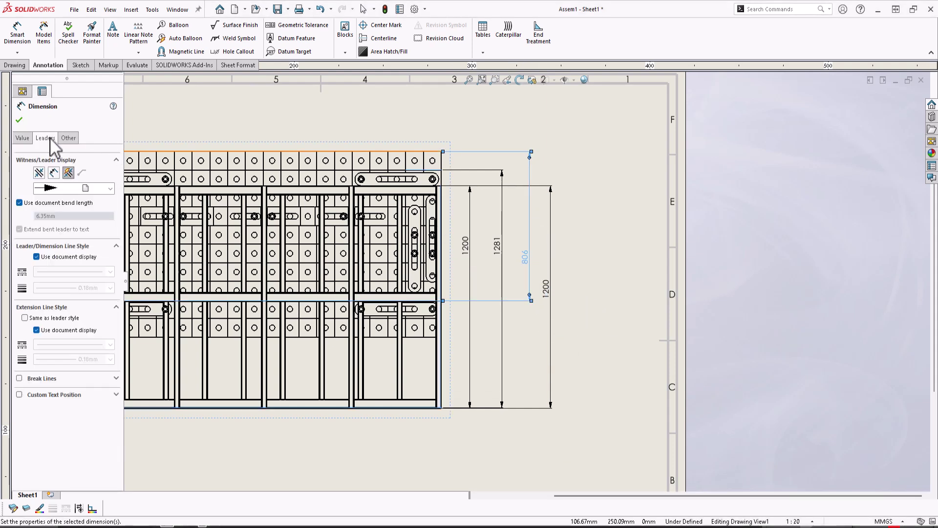
click(42, 379)
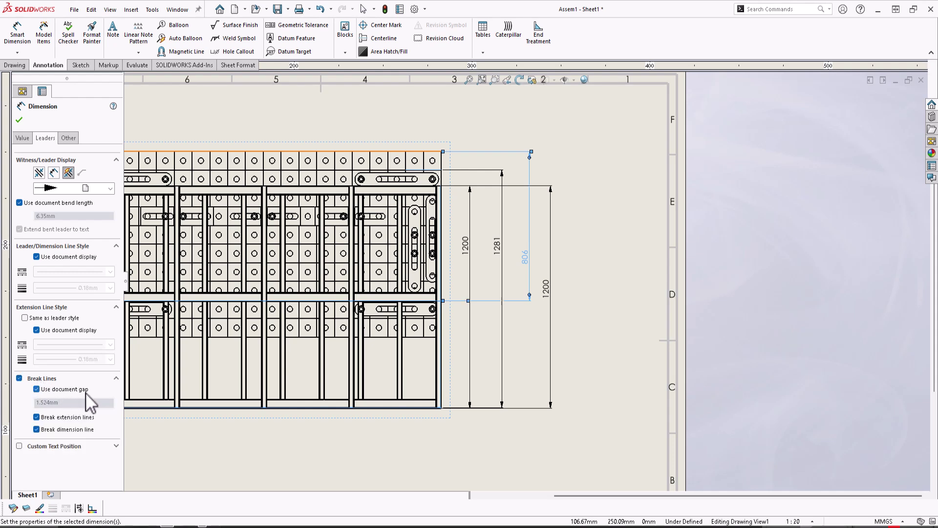
click(37, 389)
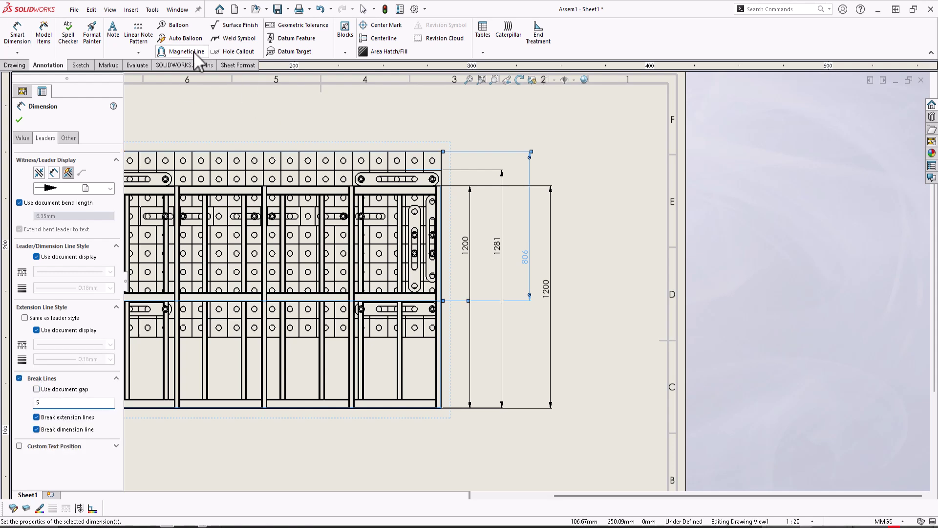
click(36, 389)
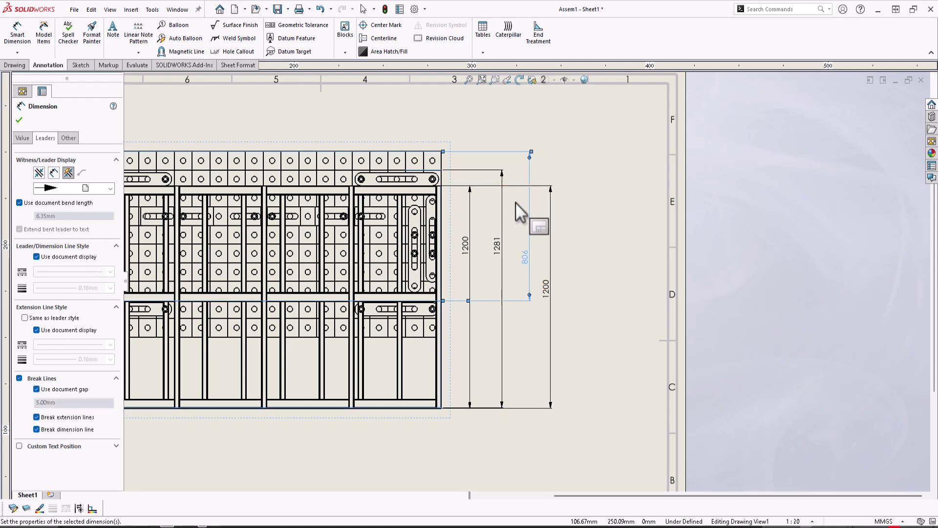
scroll(514, 200, down, 3)
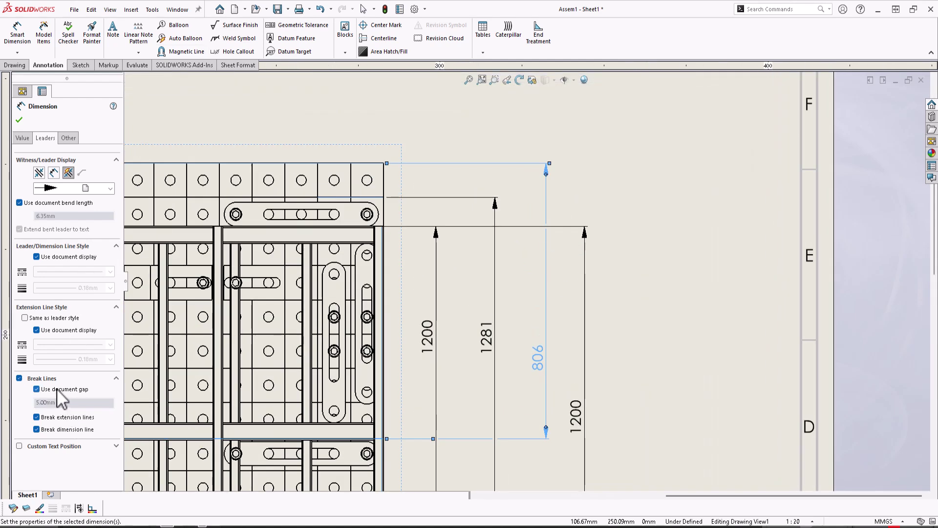
click(36, 389)
text(10)
scroll(611, 264, up, 3)
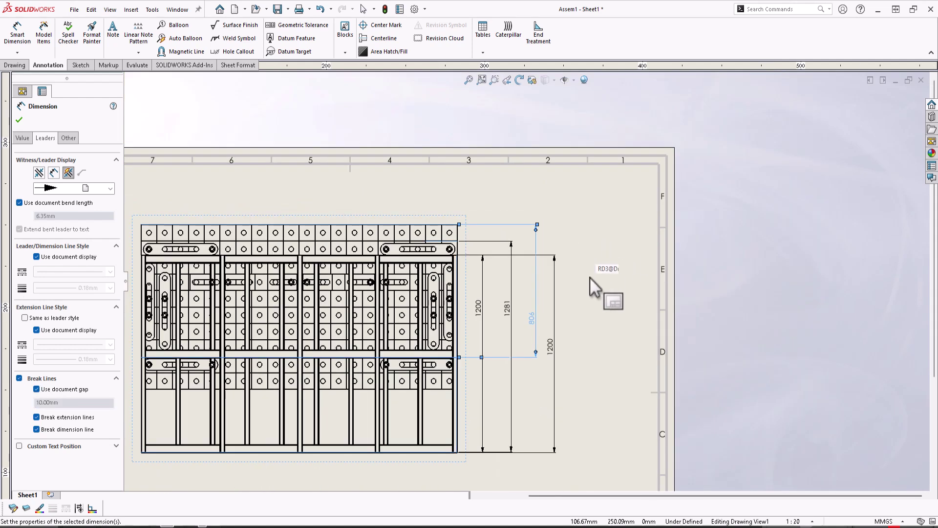
click(590, 277)
scroll(537, 308, down, 3)
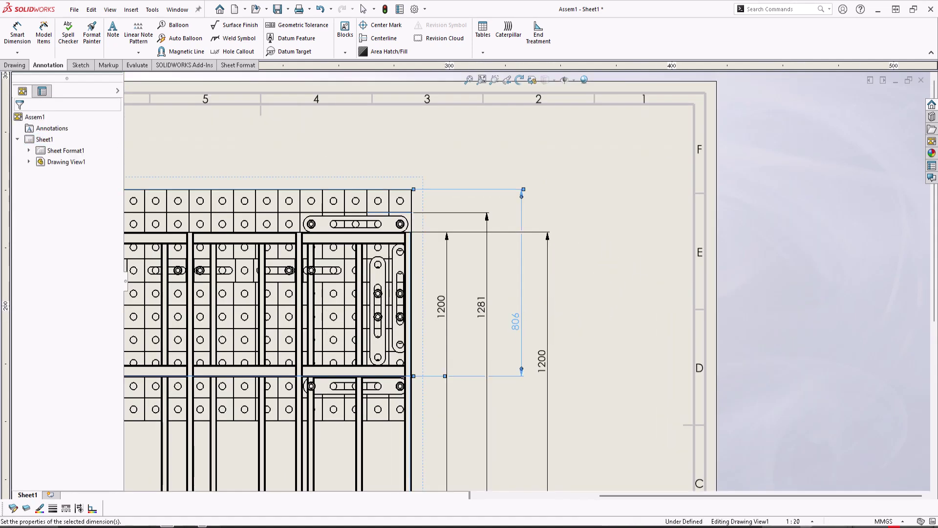
- Copy the 806 dimension's formatting onto the right 1200 and the 1281 dimensions with Format Painter
click(524, 319)
click(92, 33)
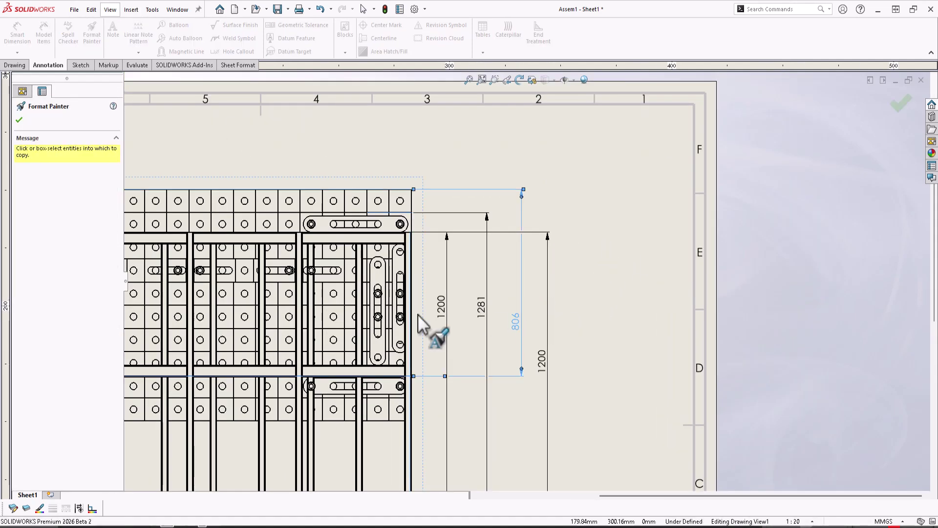
click(540, 376)
click(485, 341)
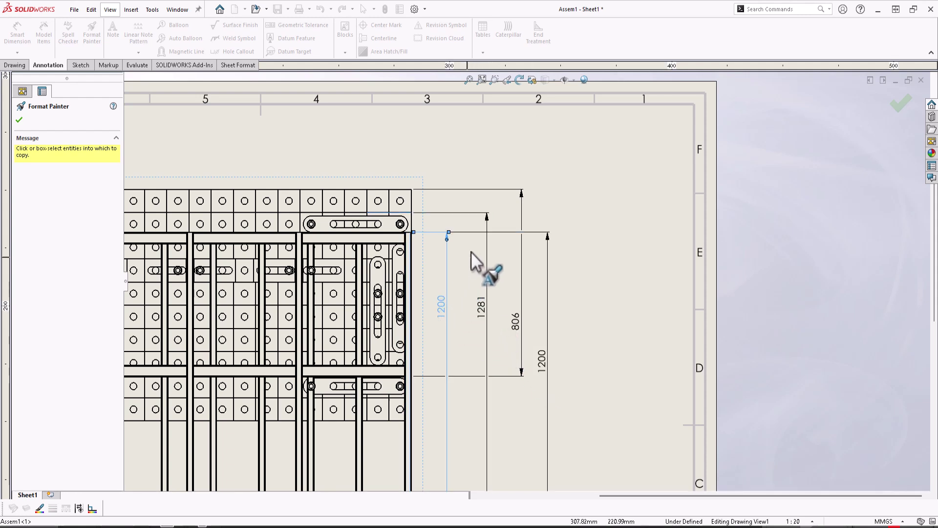
key(Escape)
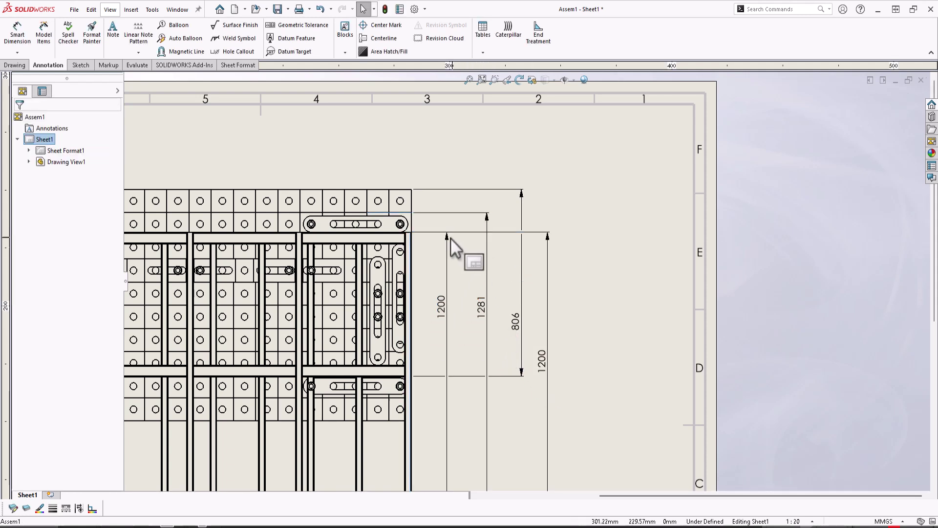
- Enable break lines with a custom gap on the 1281 dimension
click(481, 307)
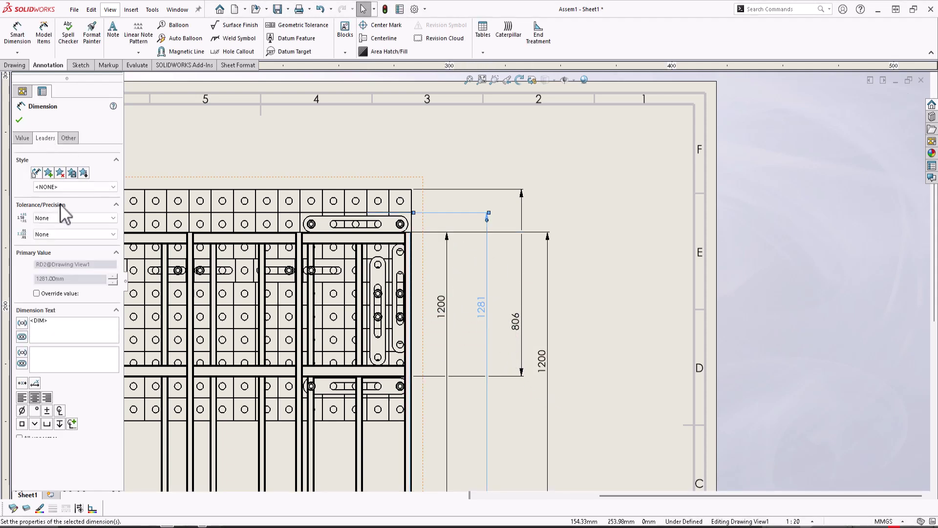
click(45, 138)
click(20, 378)
click(42, 389)
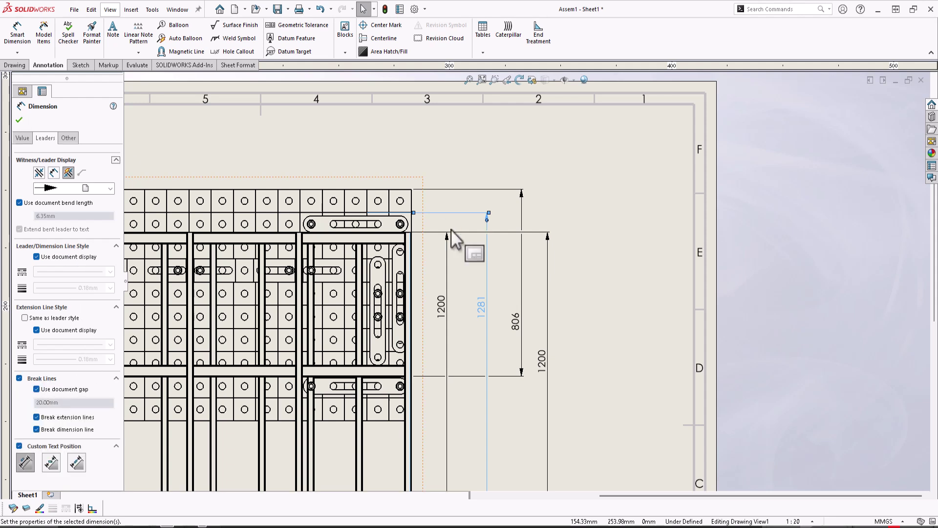
click(474, 260)
scroll(476, 254, down, 2)
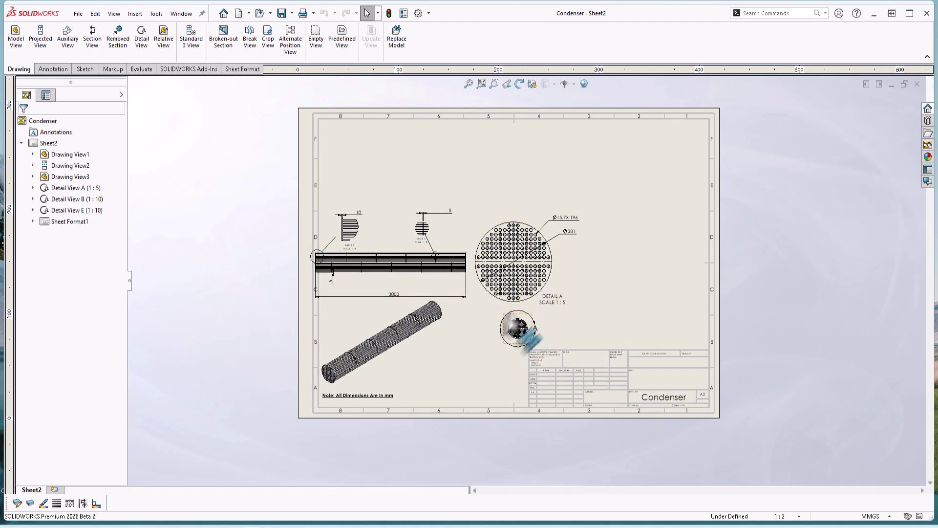
- Change Sheet2's sheet size from A3 to A4 (ANSI) Landscape and fit the sheet in view
right_click(34, 490)
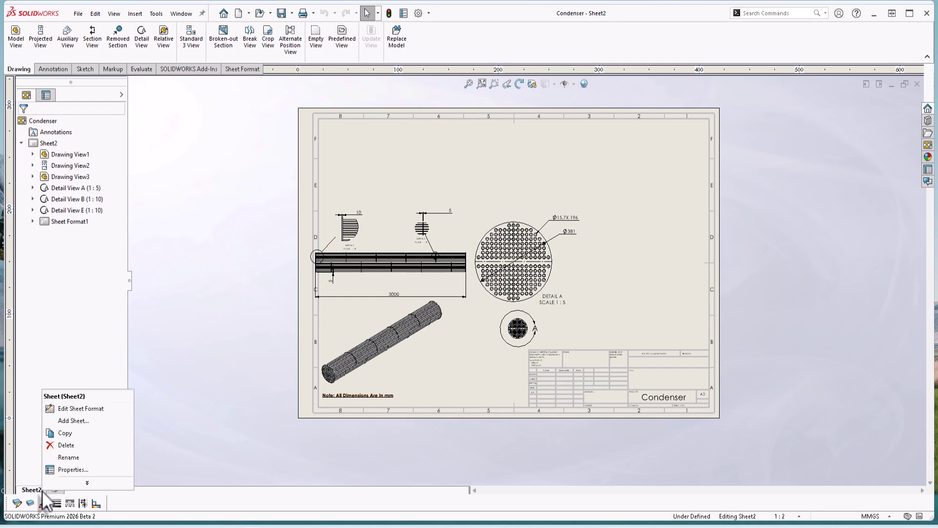
click(68, 469)
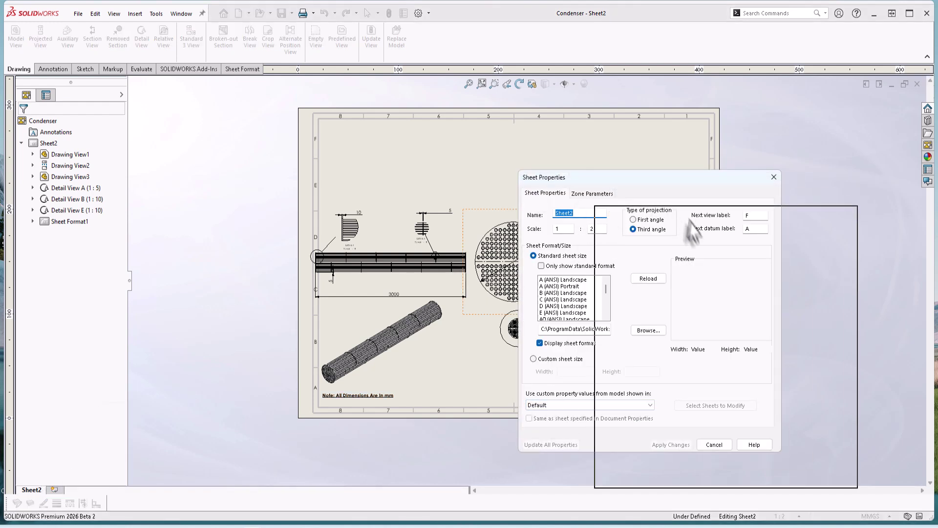
drag(693, 235, 702, 243)
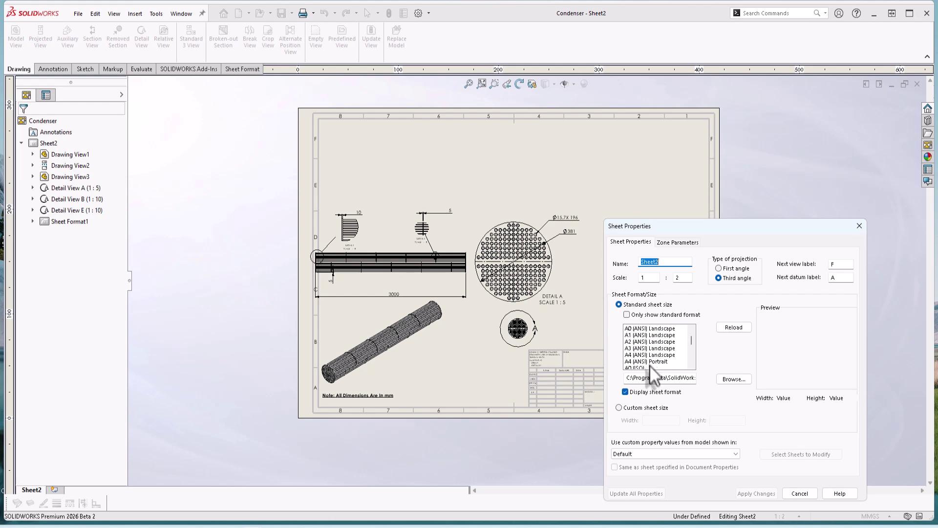
click(756, 493)
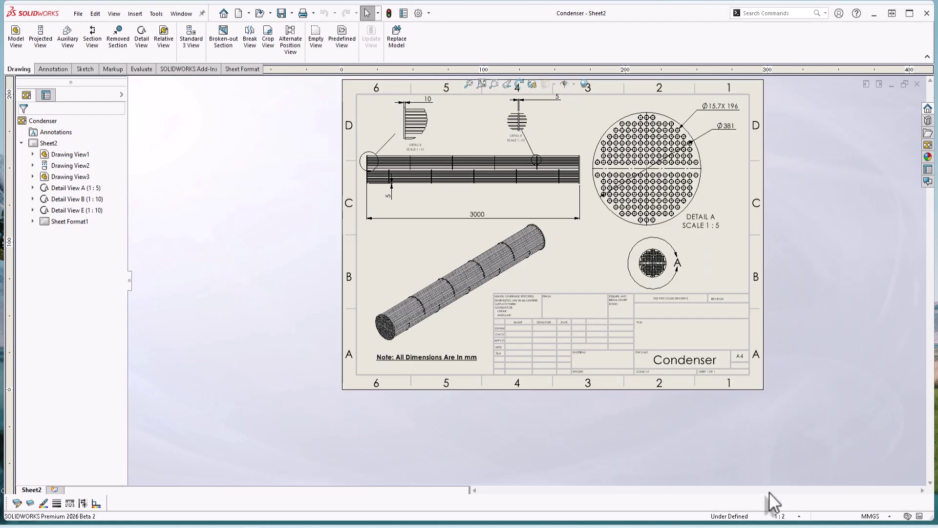
key(f)
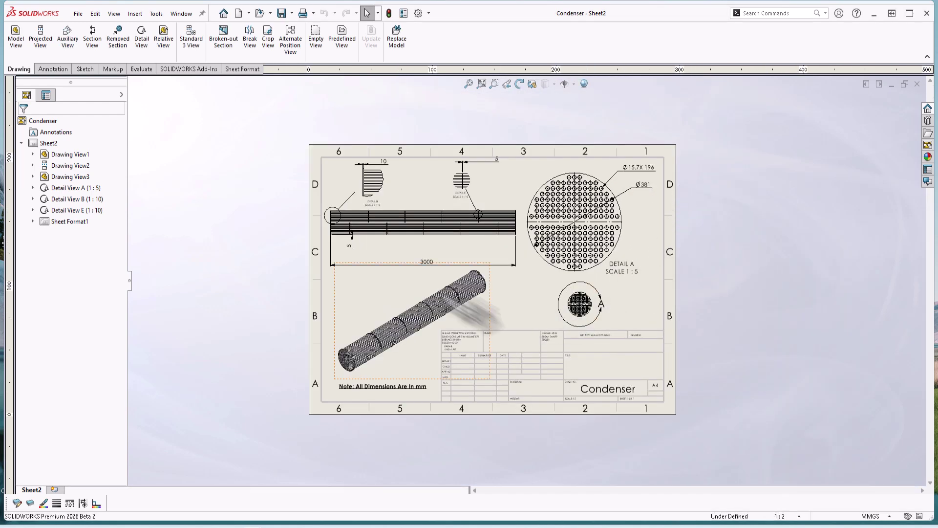
scroll(684, 249, down, 2)
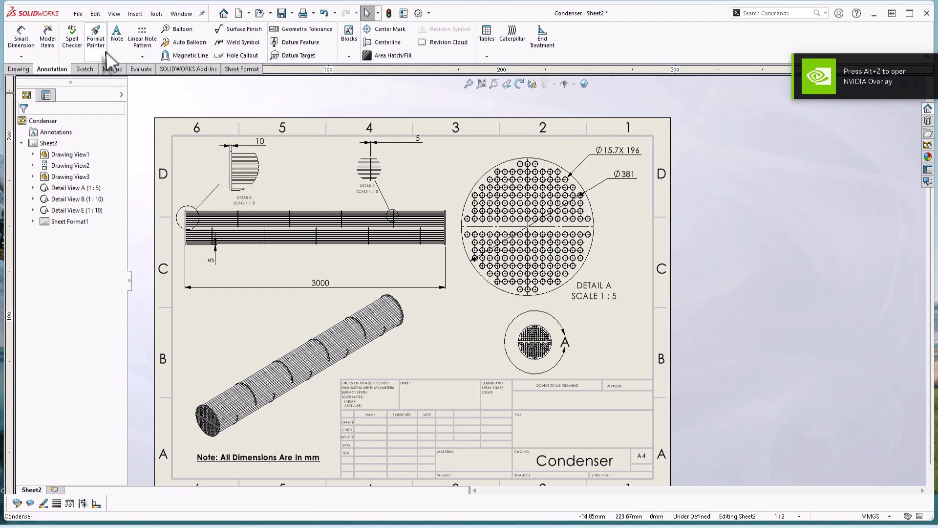
- Add a straightness tolerance frame of 0.01 with an M modifier, leadered to the condenser tube
click(289, 32)
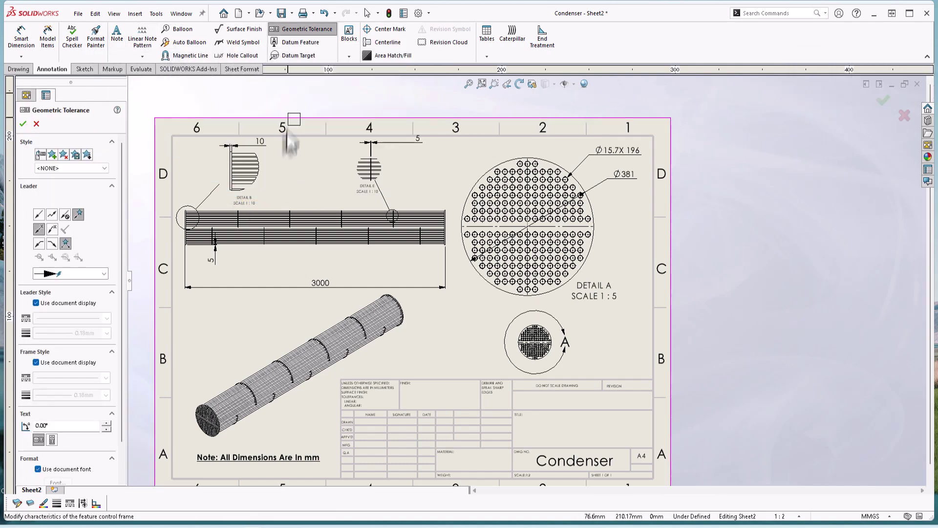
click(296, 213)
click(330, 186)
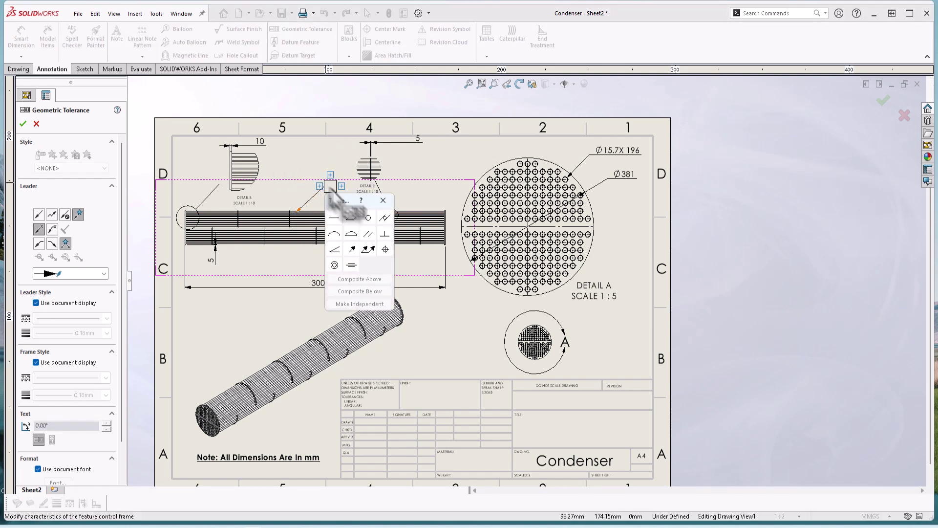
click(348, 219)
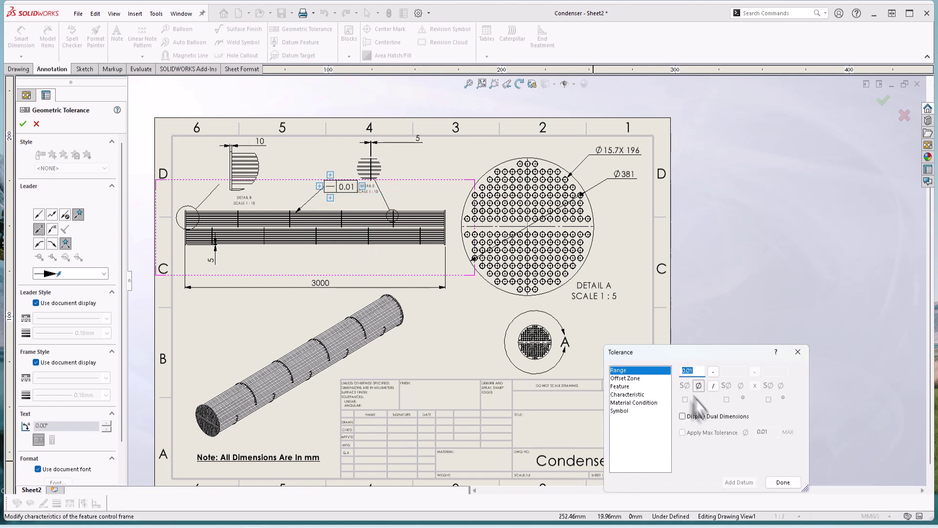
click(628, 378)
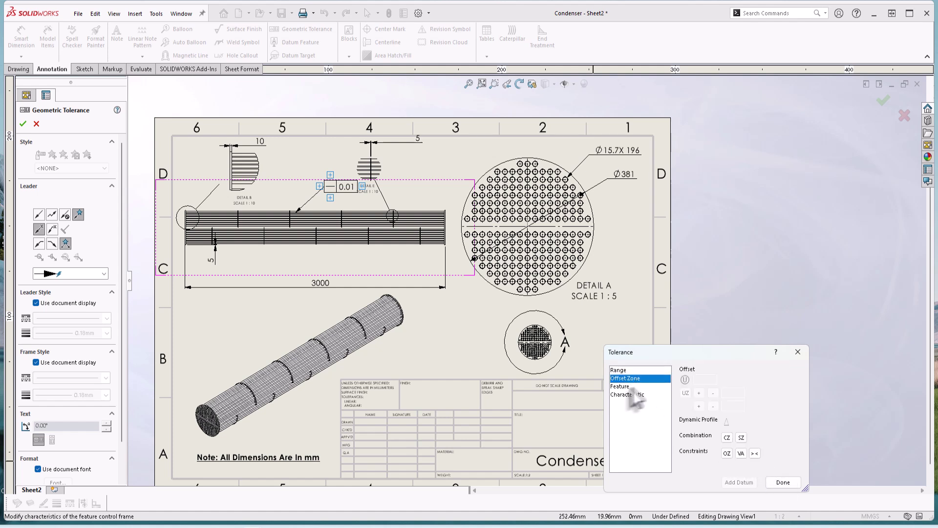
click(622, 386)
click(633, 402)
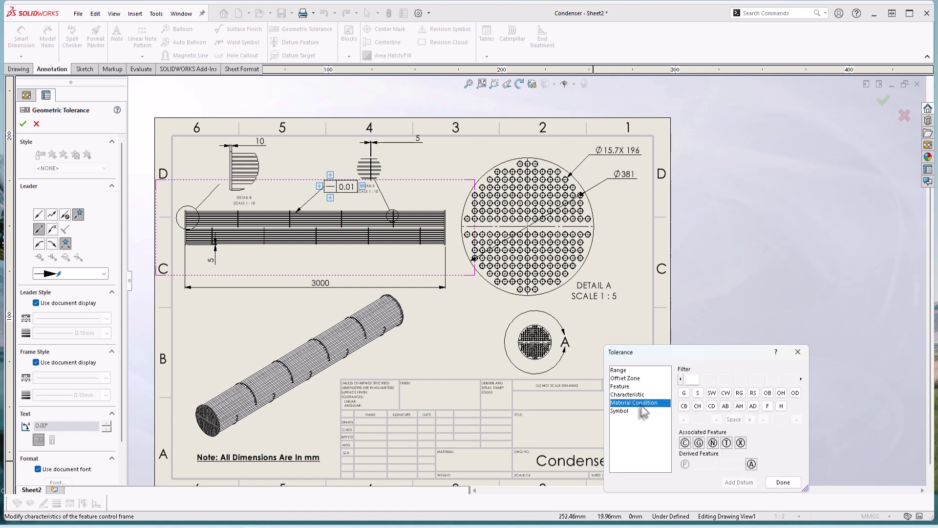
click(782, 482)
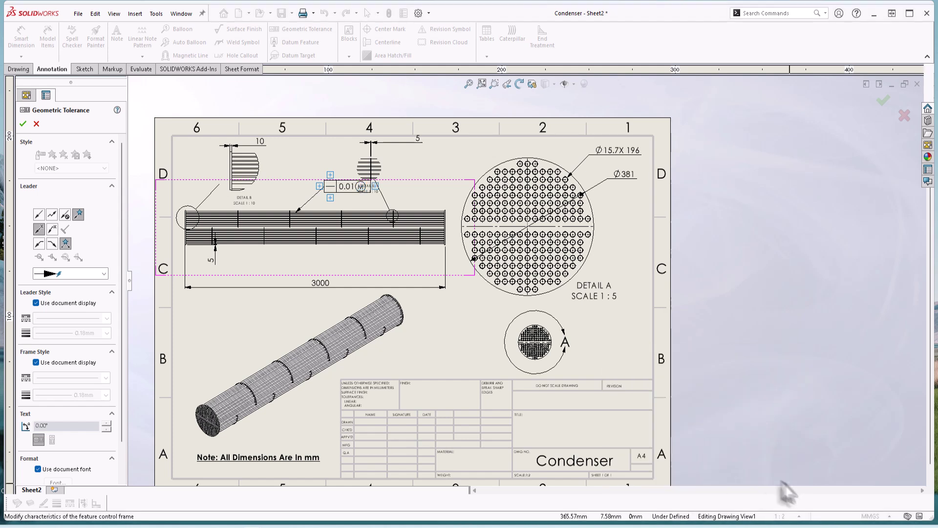
click(331, 186)
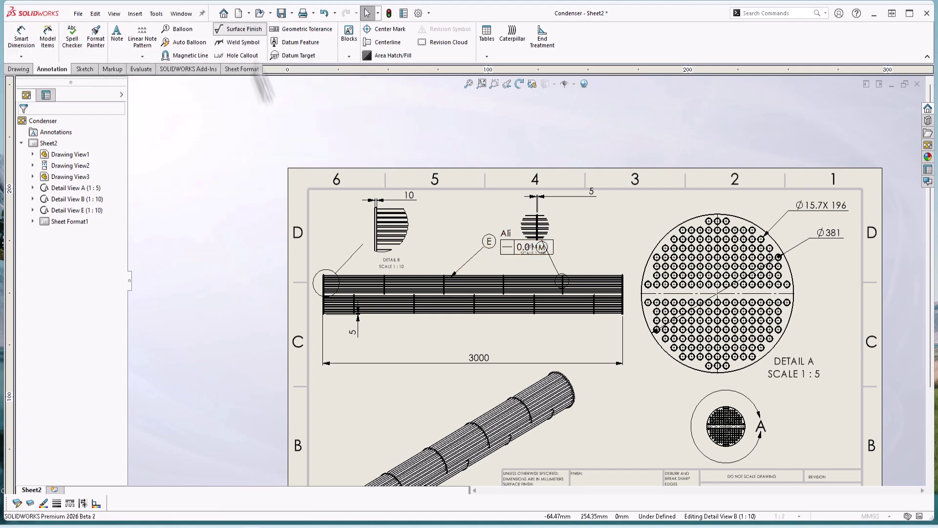
- Place a surface finish symbol with circular lay and 0.01 roughness on Detail View B
click(249, 29)
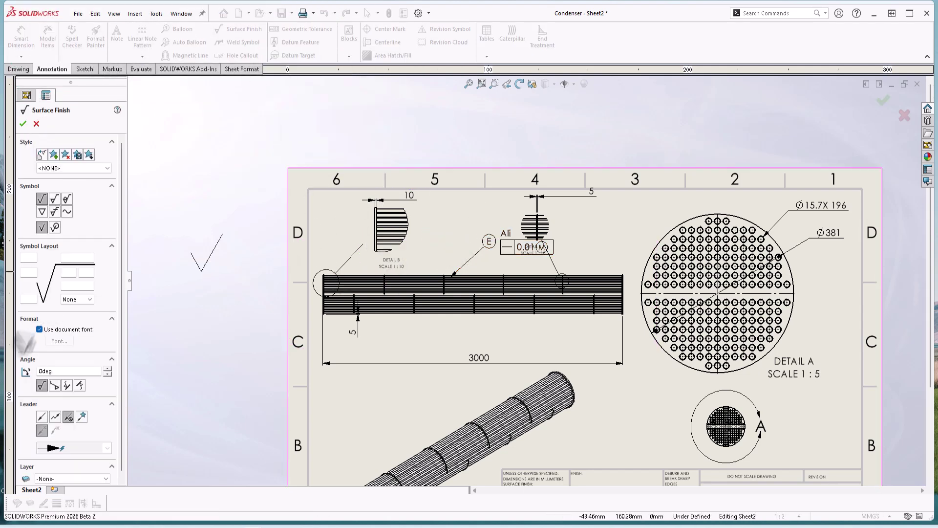
click(76, 300)
click(81, 315)
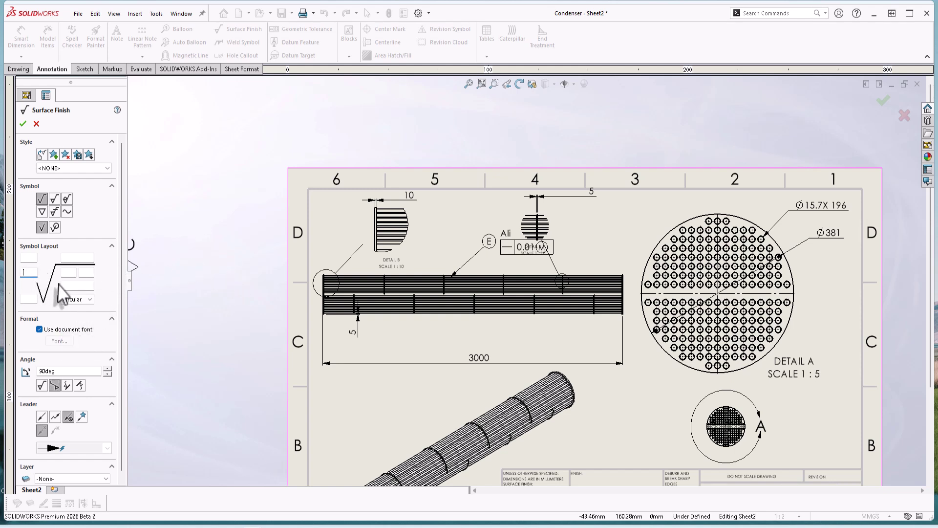
text(0.01)
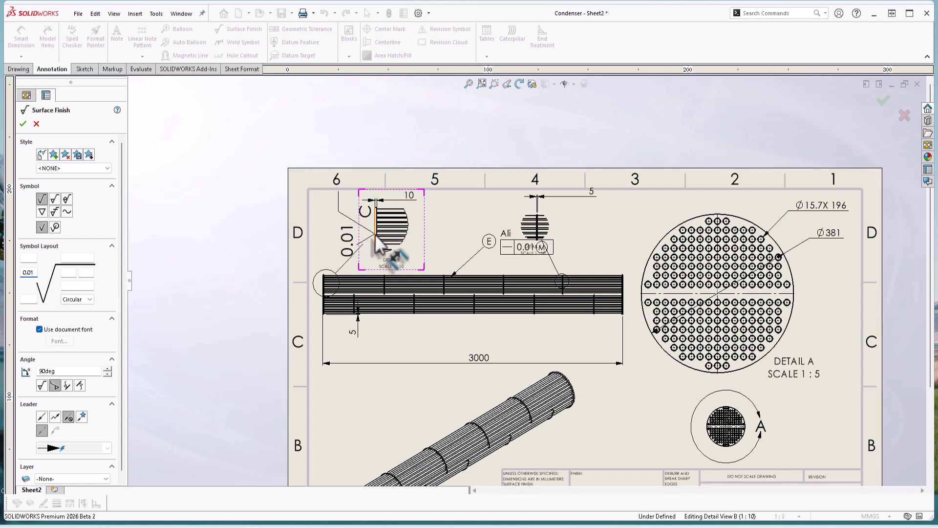
click(23, 125)
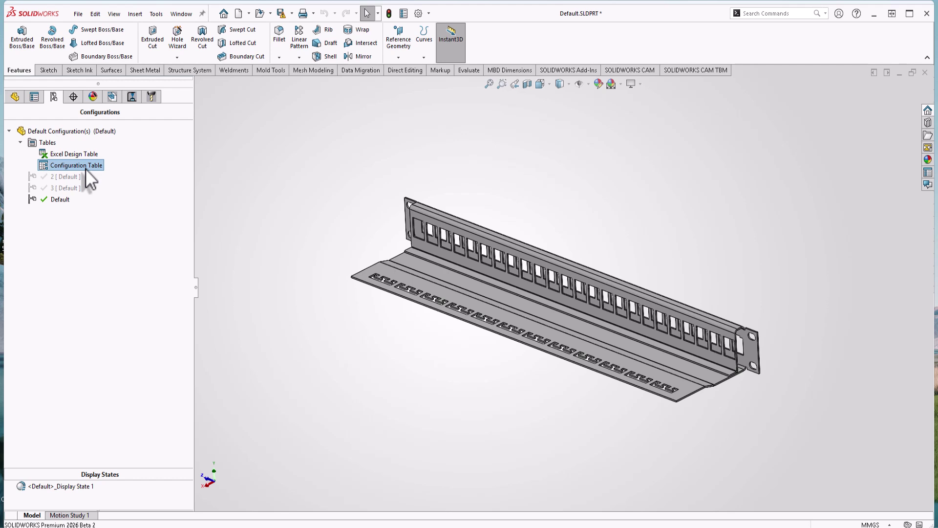
- Show the Configuration Table grid, then start splitting the Default configuration into separate part files
right_click(86, 168)
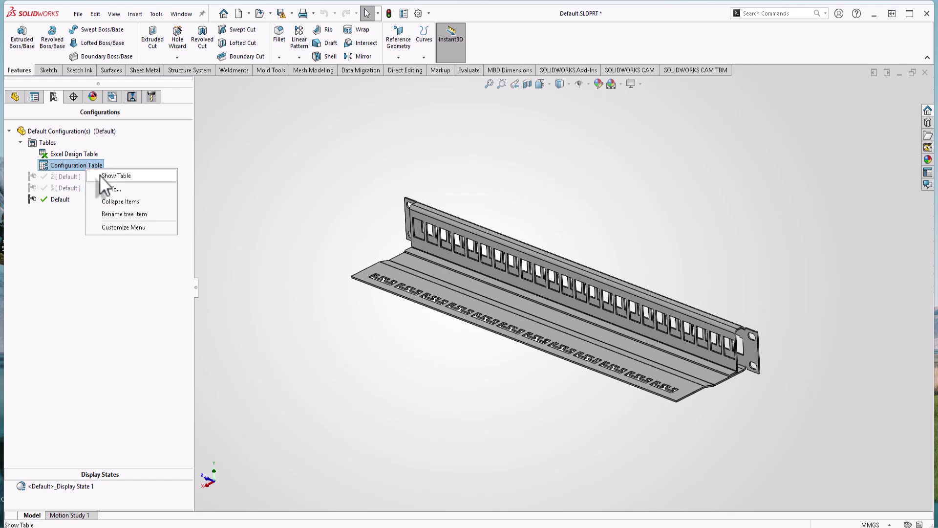
click(116, 176)
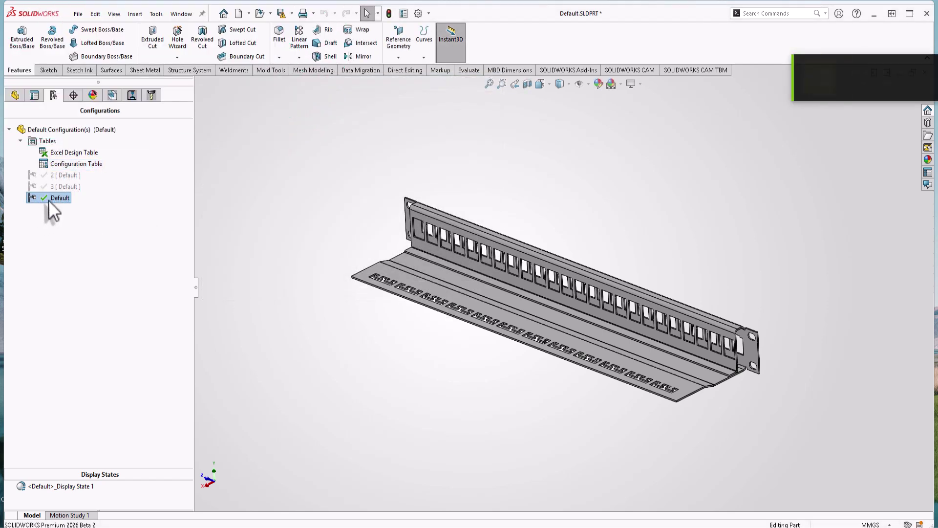
right_click(49, 199)
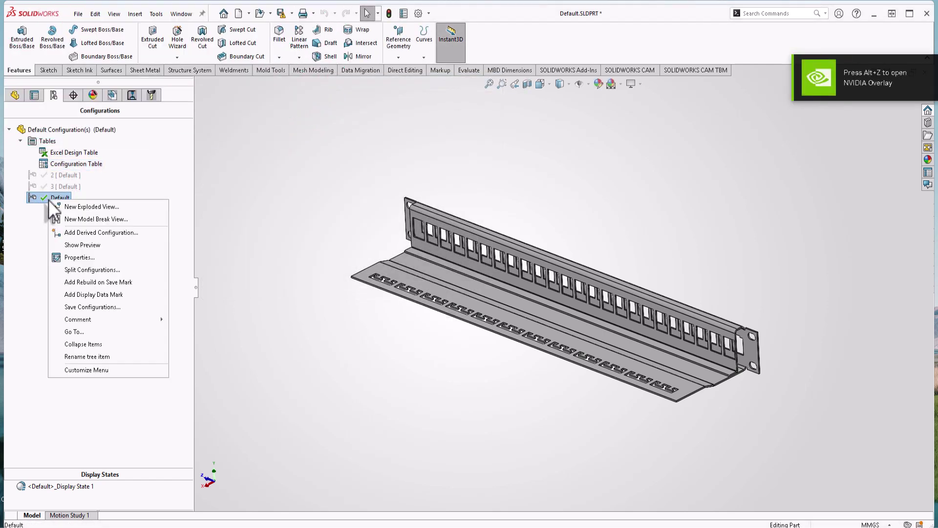
click(105, 273)
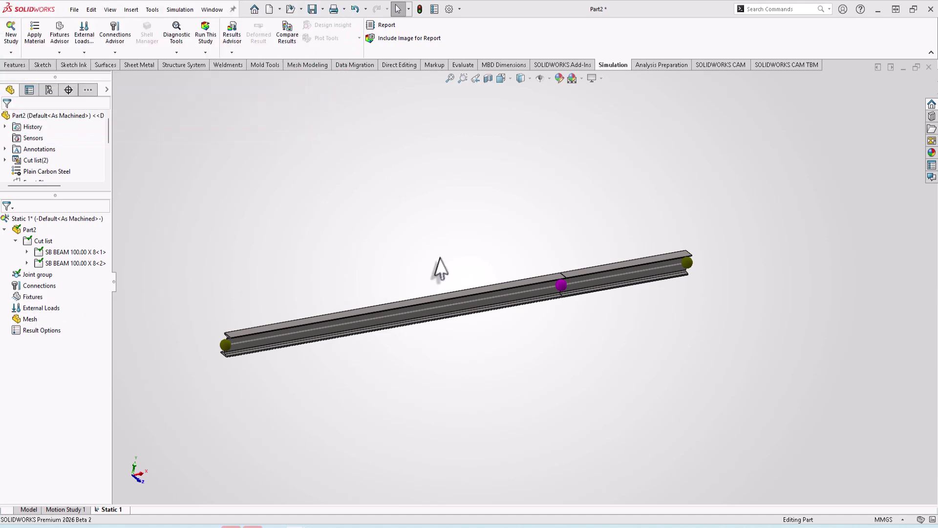
- Create a force load in Static 1 targeting both SB BEAM 100.00 X 8 segments
scroll(484, 269, down, 2)
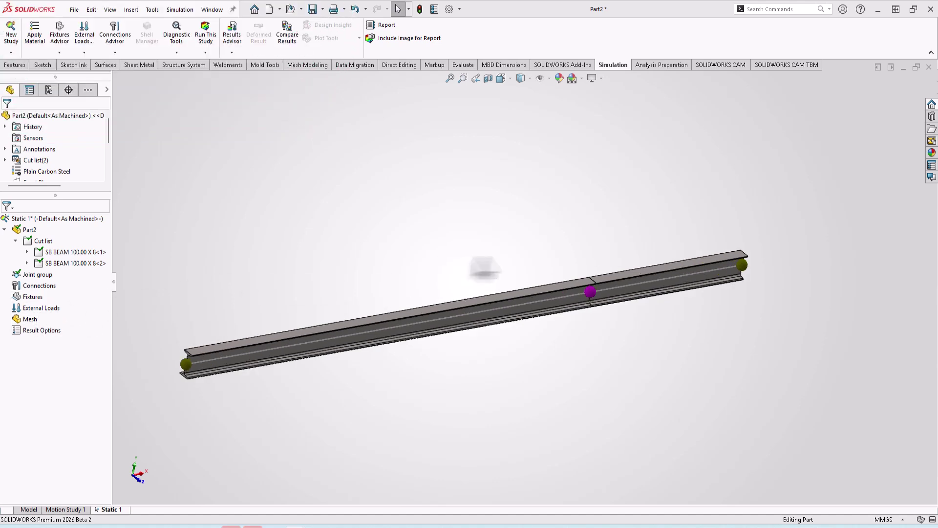
right_click(39, 309)
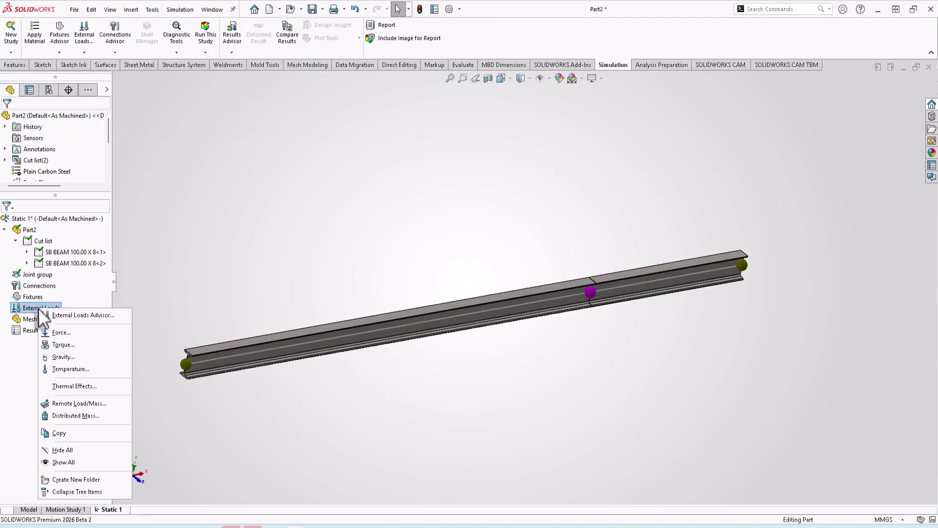
click(61, 333)
click(9, 178)
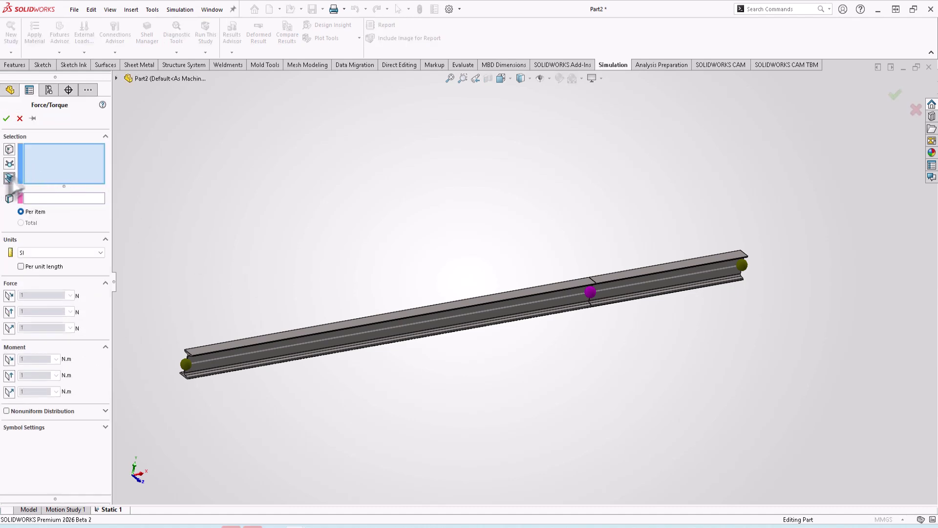
click(552, 296)
click(646, 279)
scroll(610, 281, down, 2)
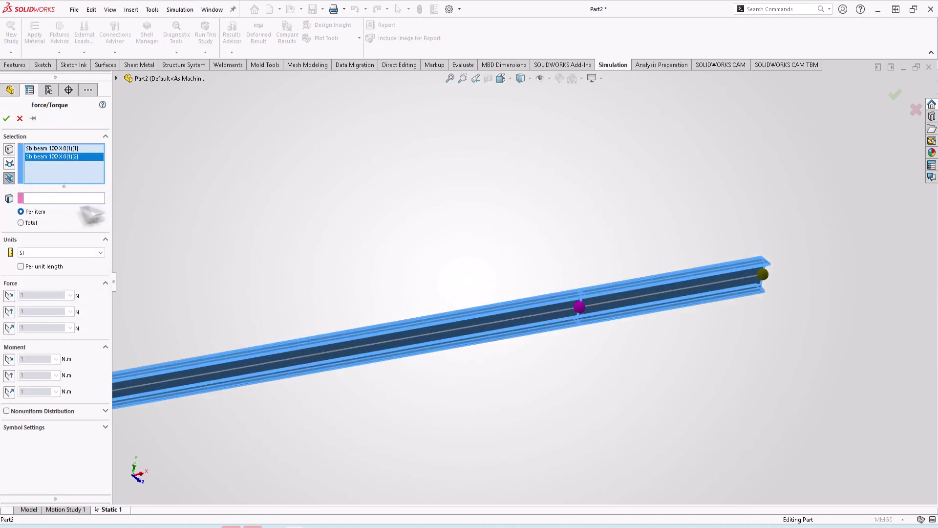